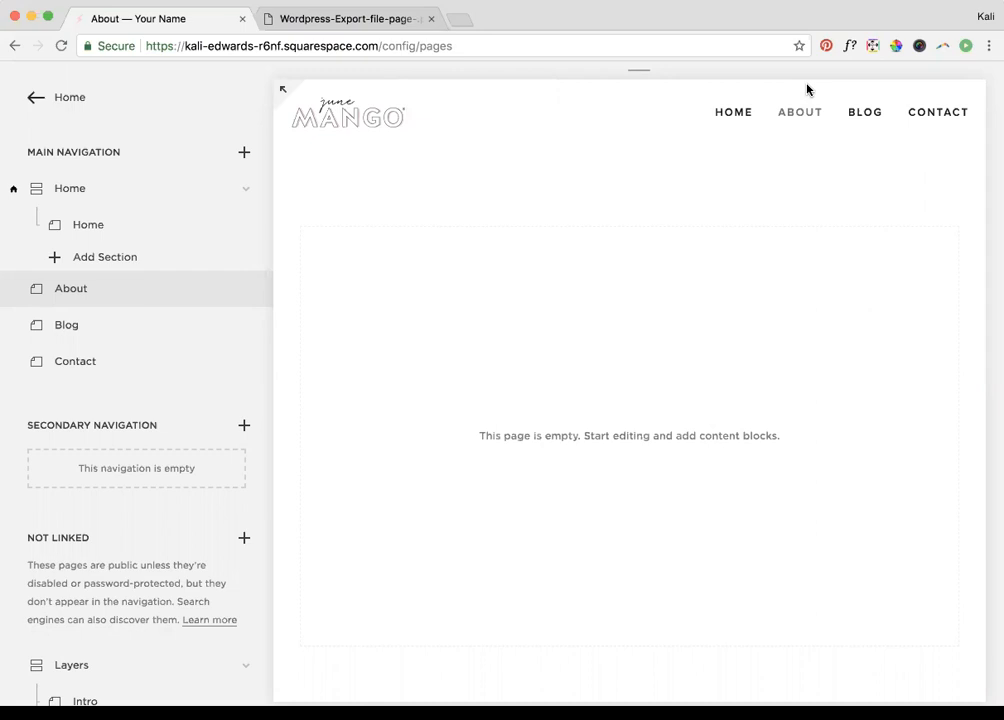
Step: Create a new cover page in the main navigation, keeping its default name
click(33, 99)
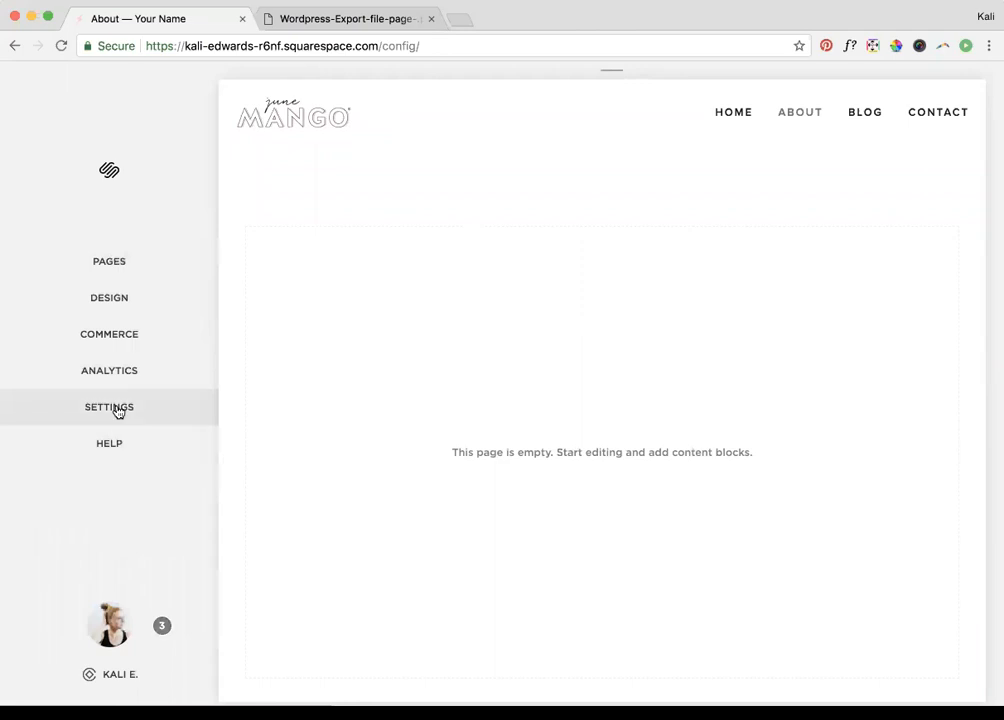
click(123, 259)
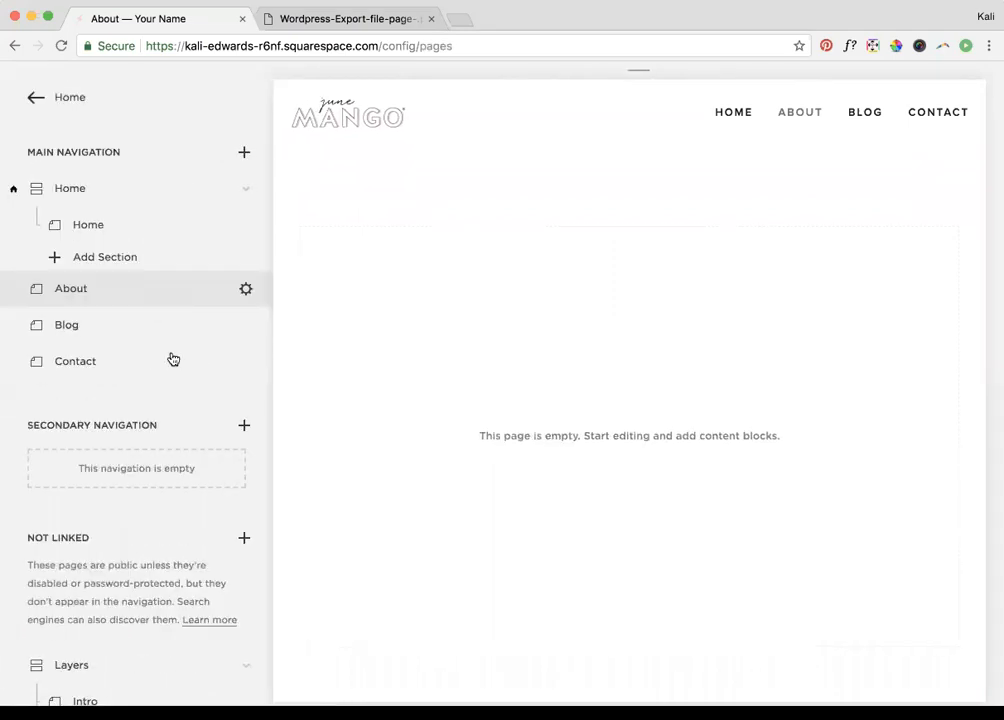
click(244, 154)
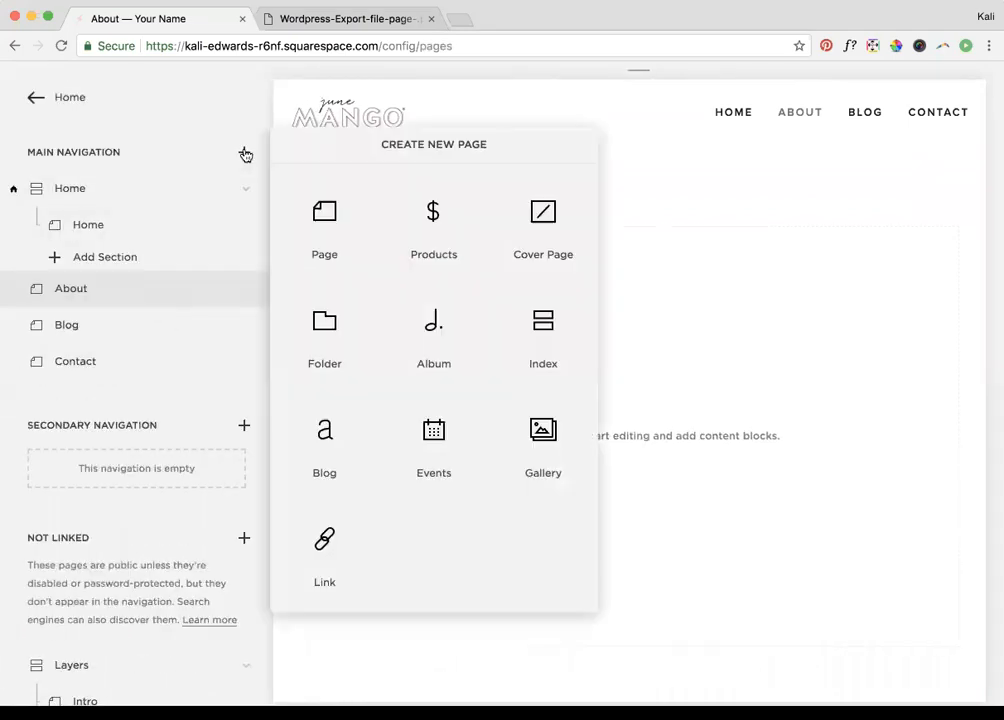
click(541, 245)
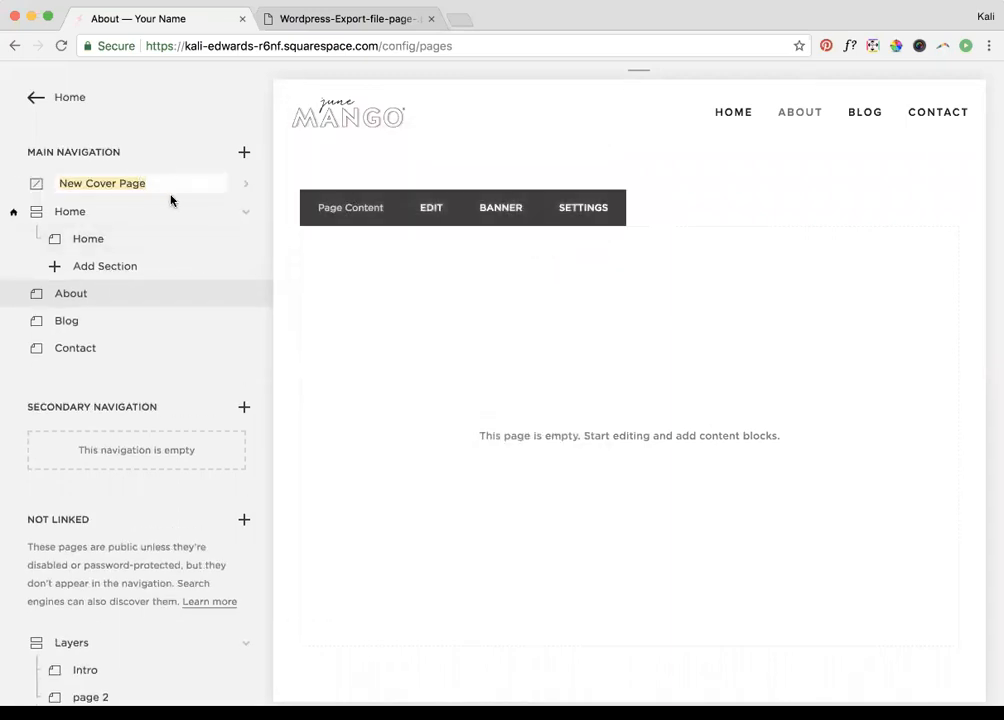
key(Return)
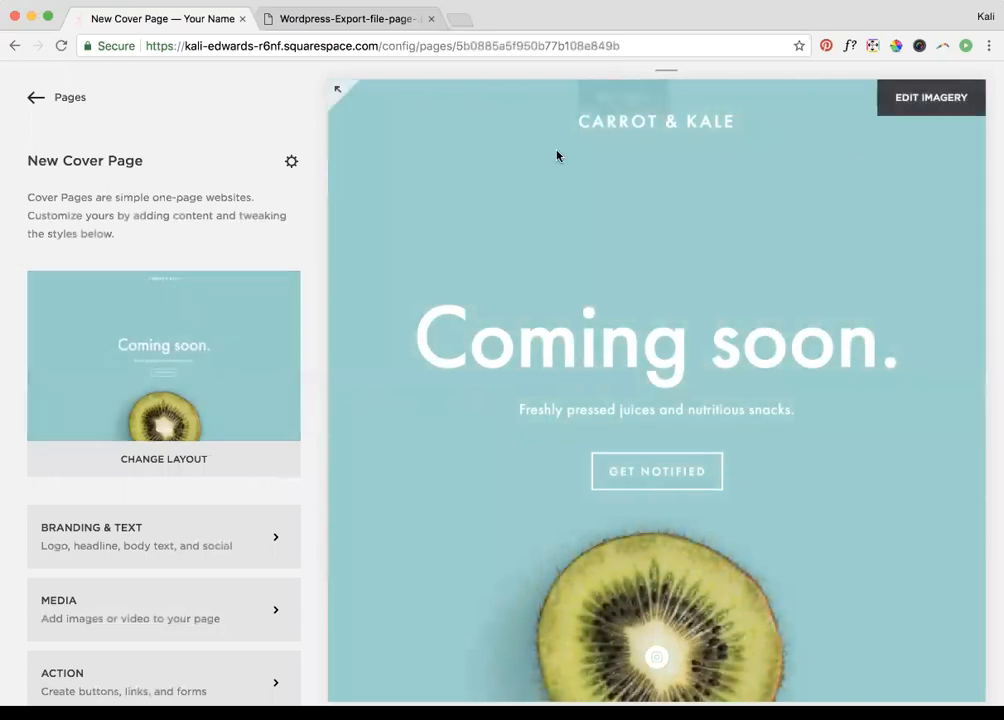
mouse_move(425, 358)
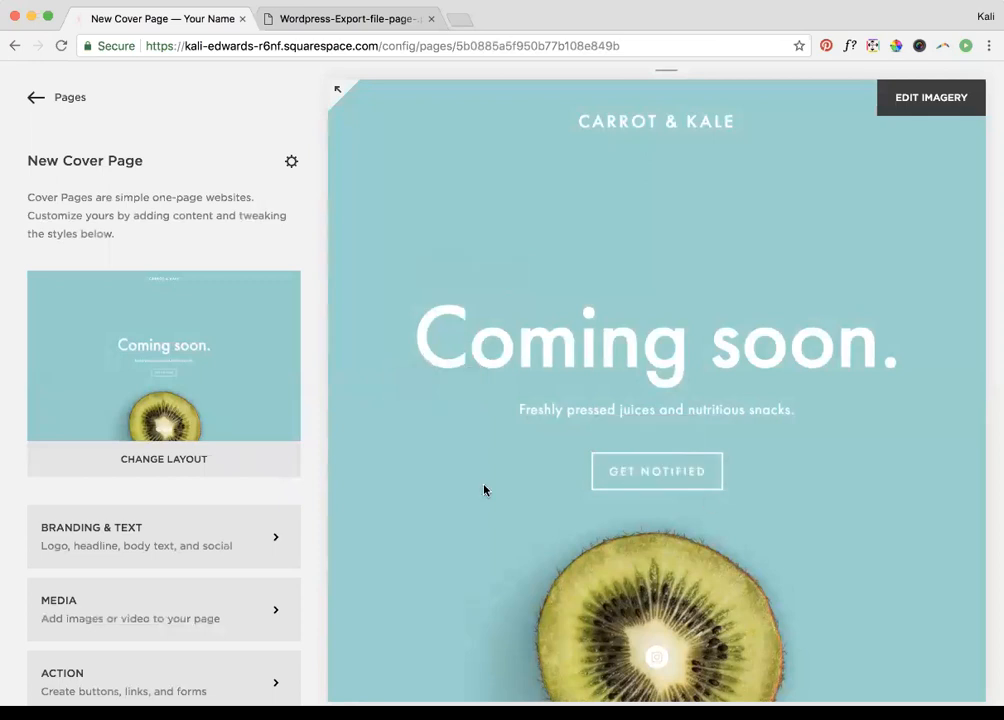
Step: Change the cover page's layout and preview the Reveal design
mouse_move(650, 489)
click(215, 466)
scroll(205, 452, down, 5)
scroll(205, 453, down, 3)
click(205, 453)
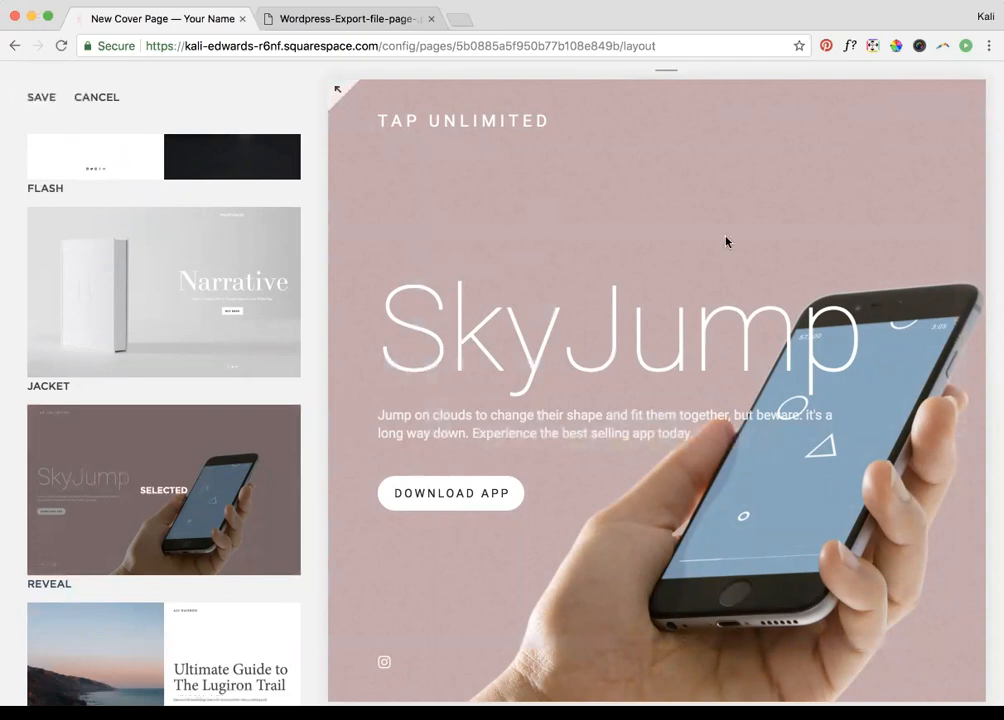
Step: Select the Mission layout for the cover page and save it
scroll(242, 522, down, 5)
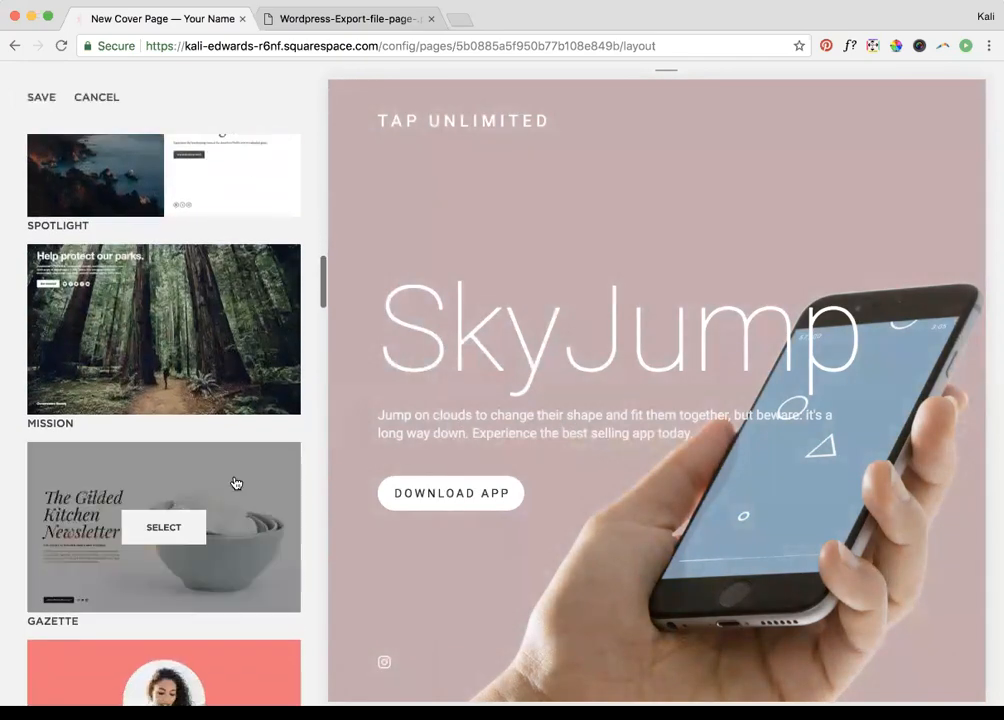
click(210, 342)
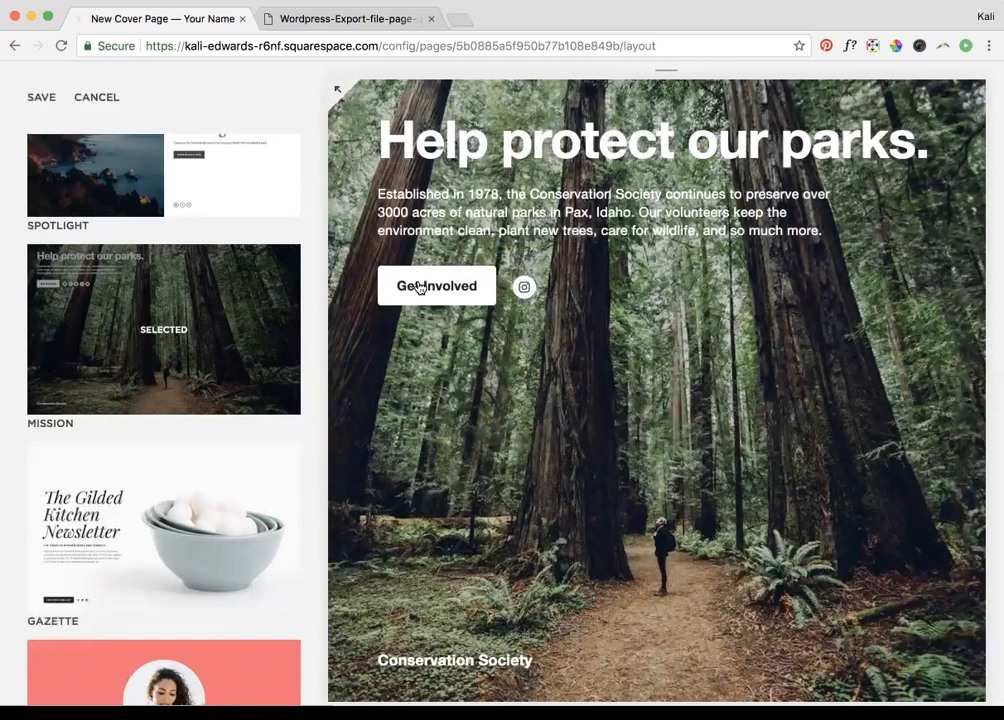
click(42, 98)
click(32, 98)
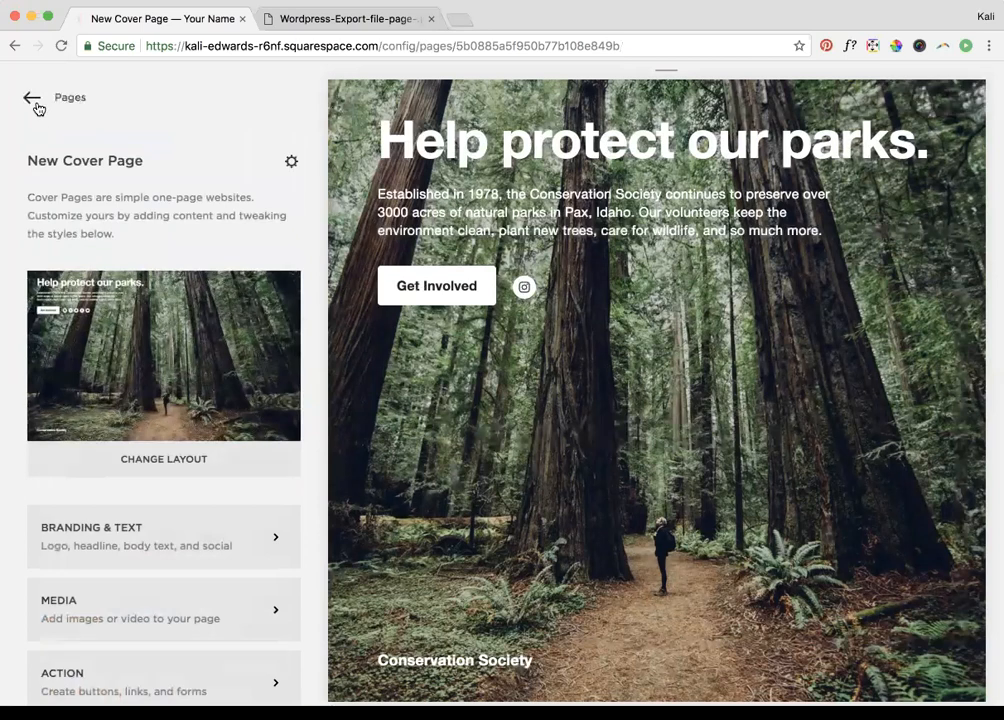
Step: Return to the site's page list and delete the new cover page from the main navigation
click(32, 98)
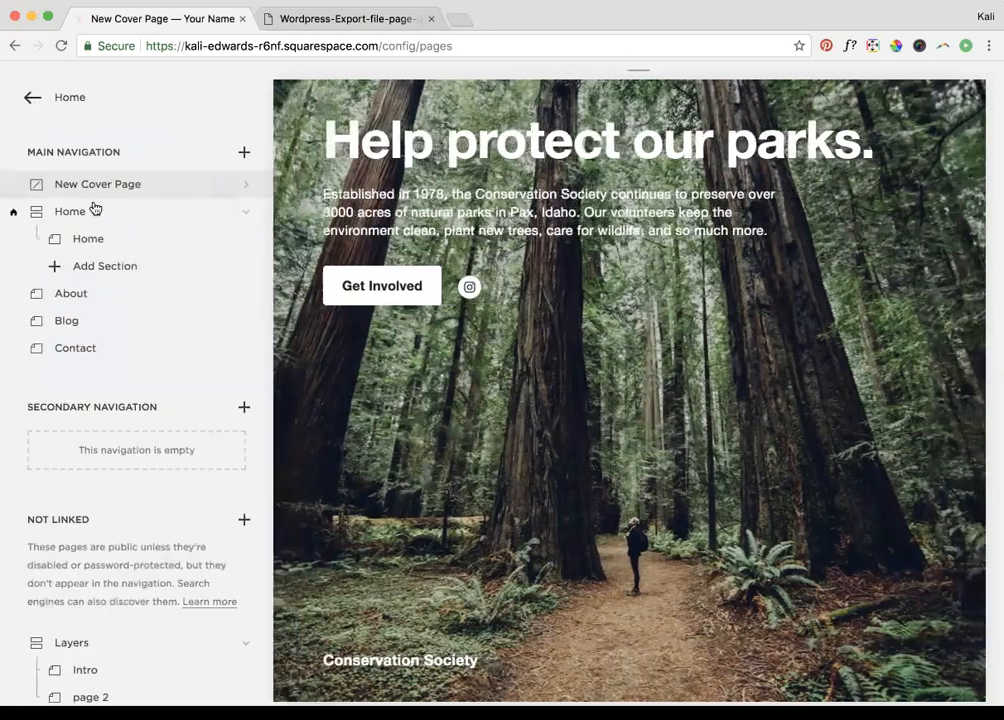
click(12, 185)
click(230, 240)
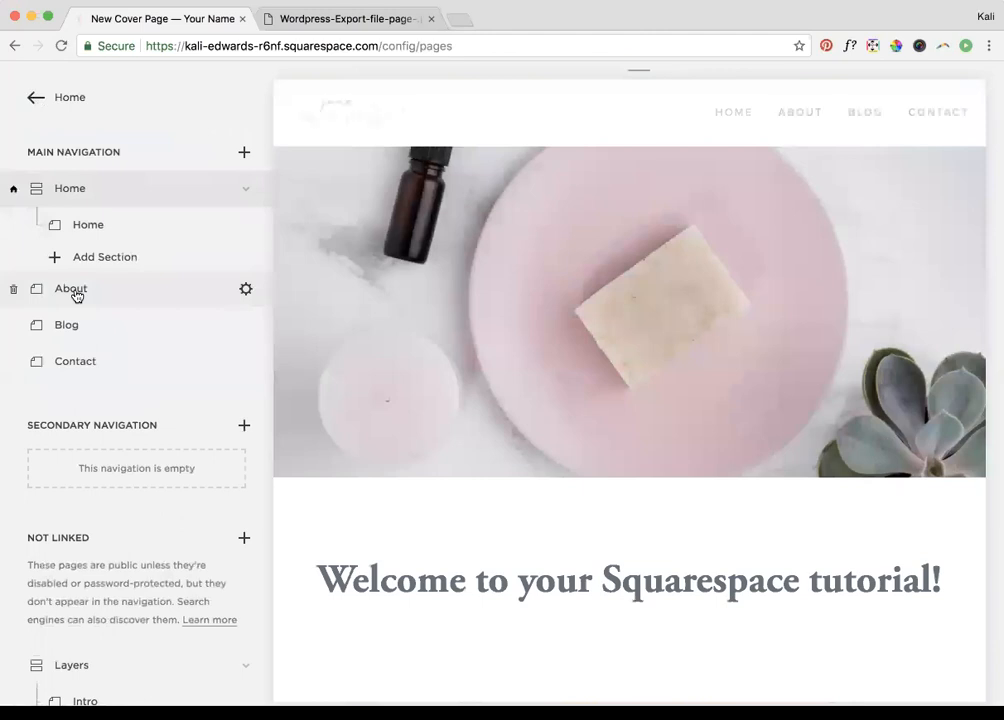
Step: Start editing the About page's content and add an image block
click(76, 294)
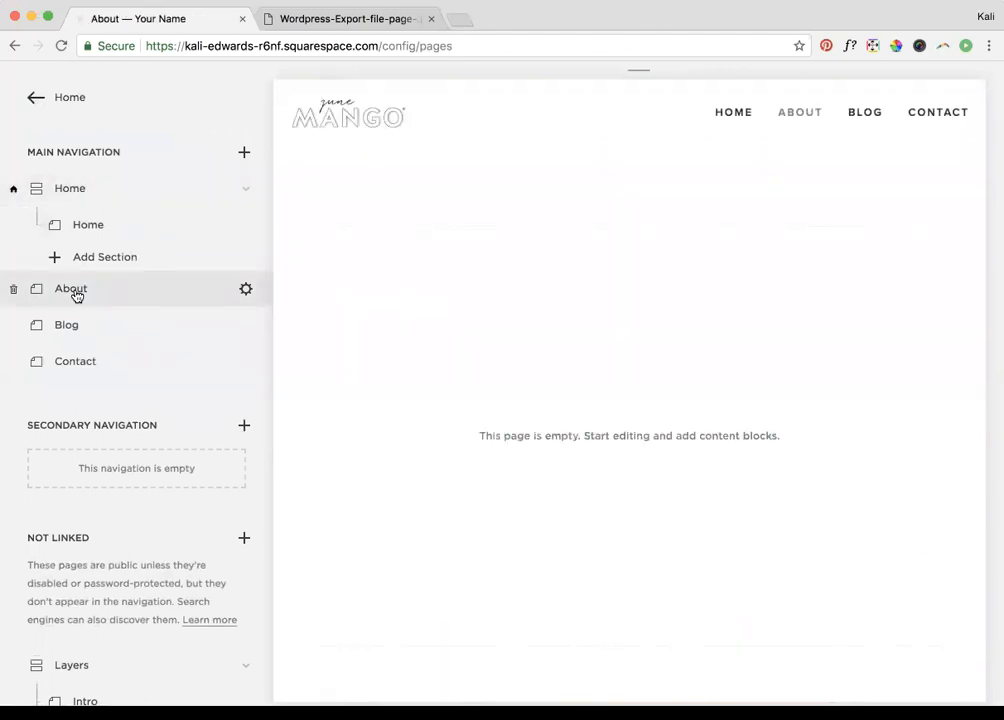
mouse_move(325, 269)
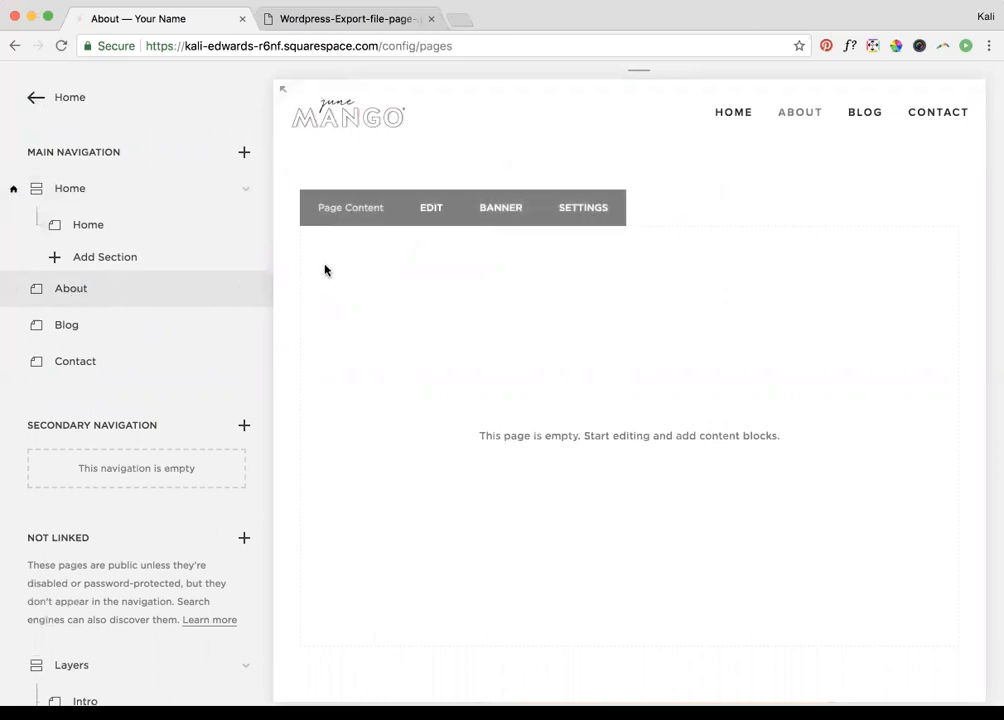
click(437, 220)
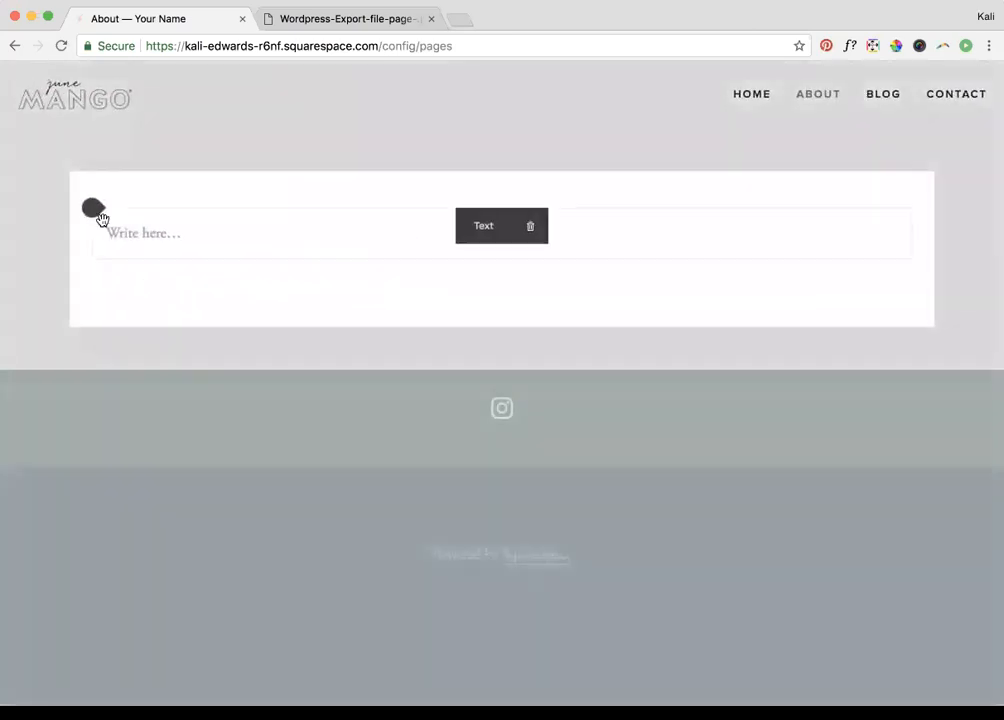
click(90, 208)
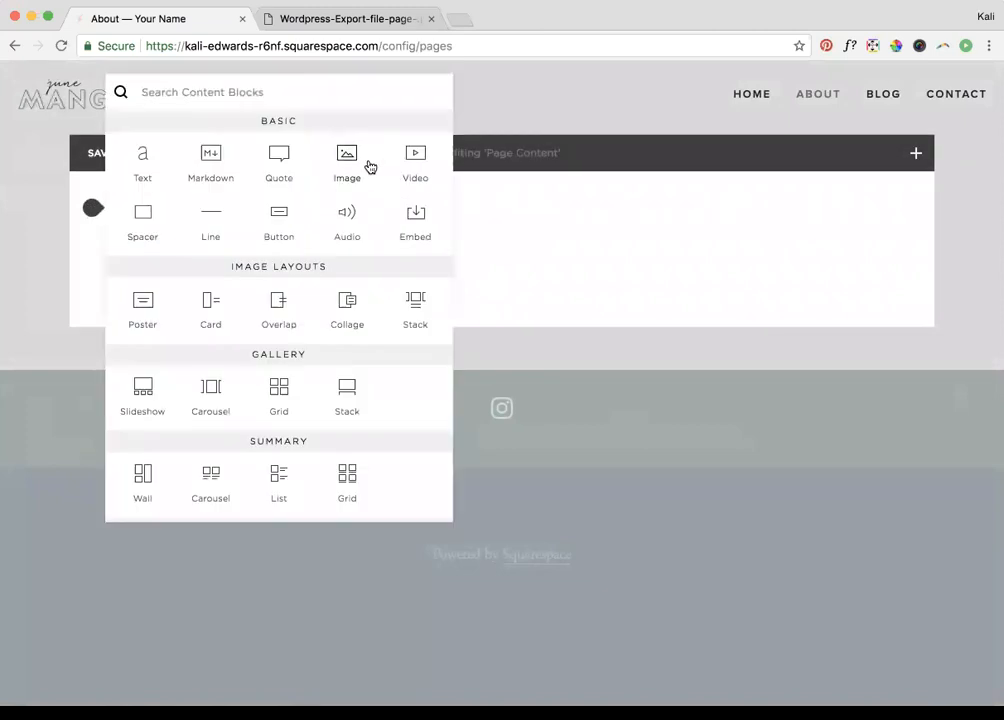
click(370, 165)
Step: Upload Coconut Half.jpg from the tutorial assets folder into the image block
click(818, 356)
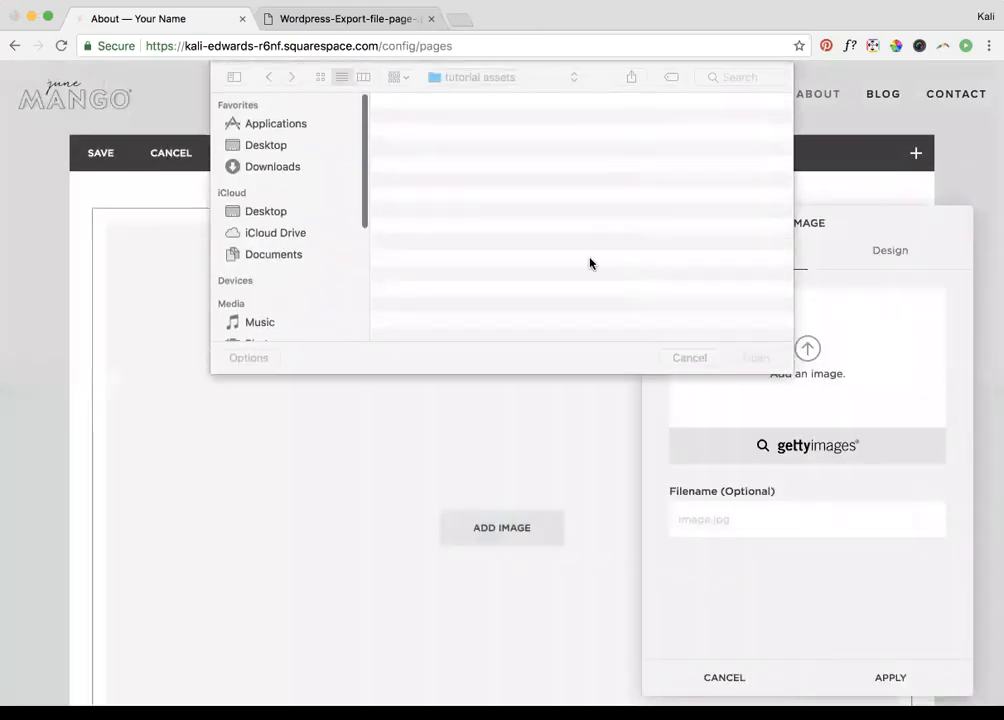
click(435, 195)
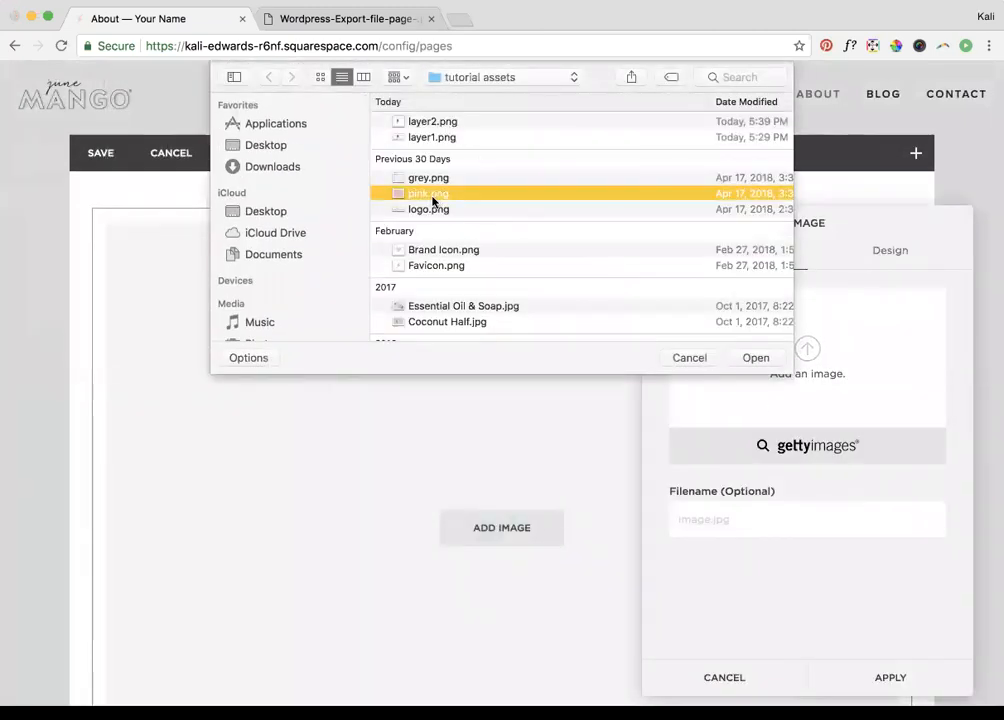
key(space)
key(space)
scroll(443, 268, down, 2)
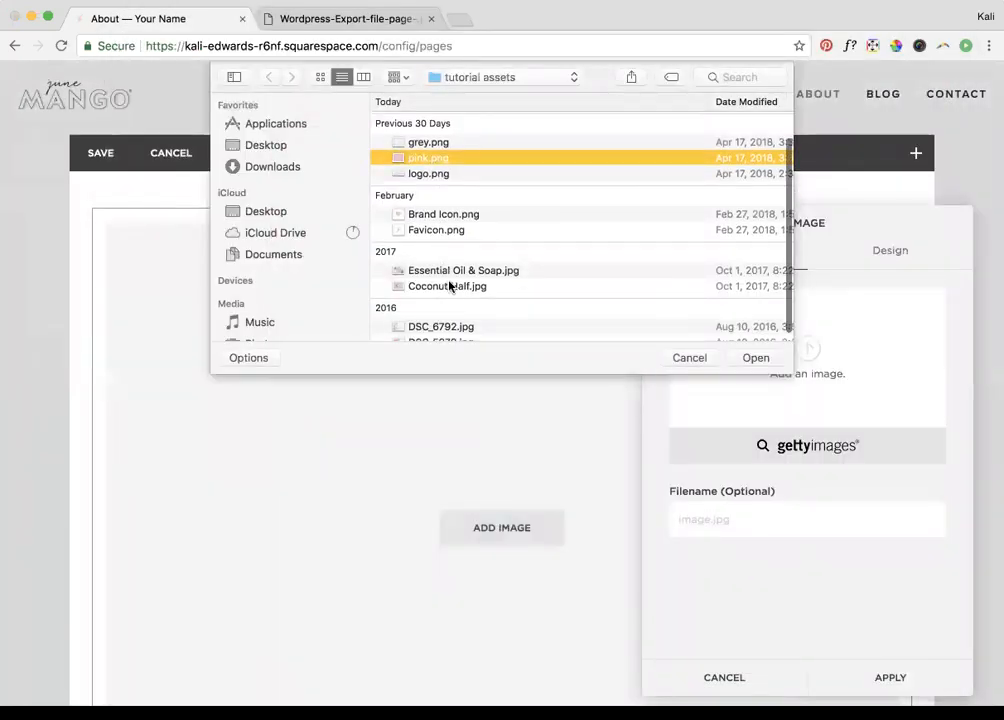
click(450, 287)
click(754, 358)
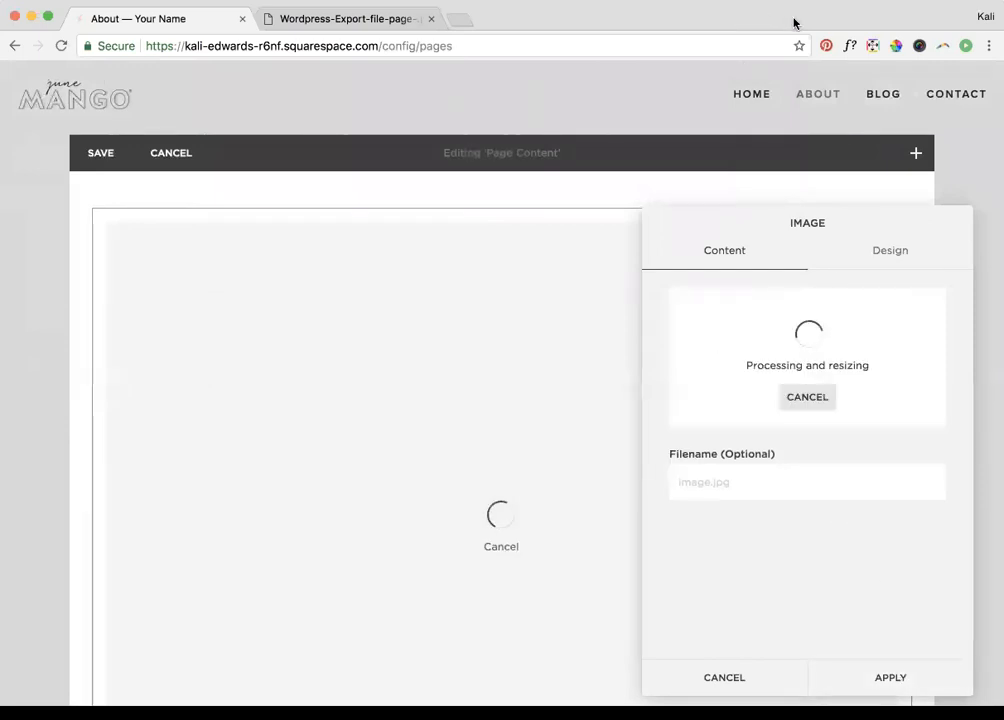
Step: Close the WordPress export file's browser tab and search the web for lorem ipsum in a new tab
click(431, 18)
click(270, 20)
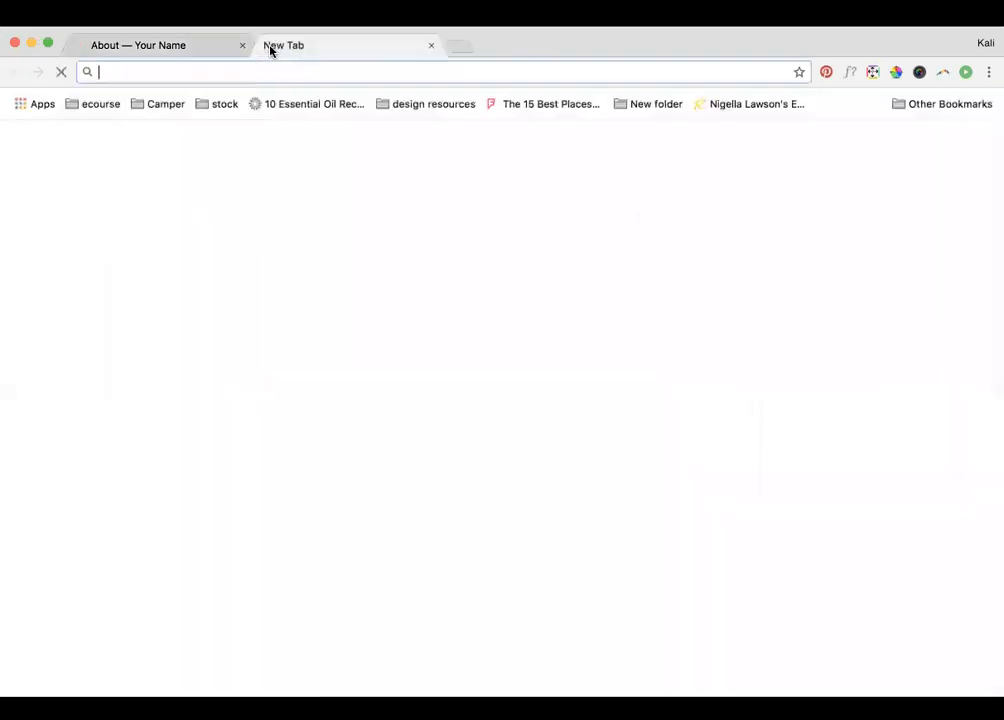
text(lorum)
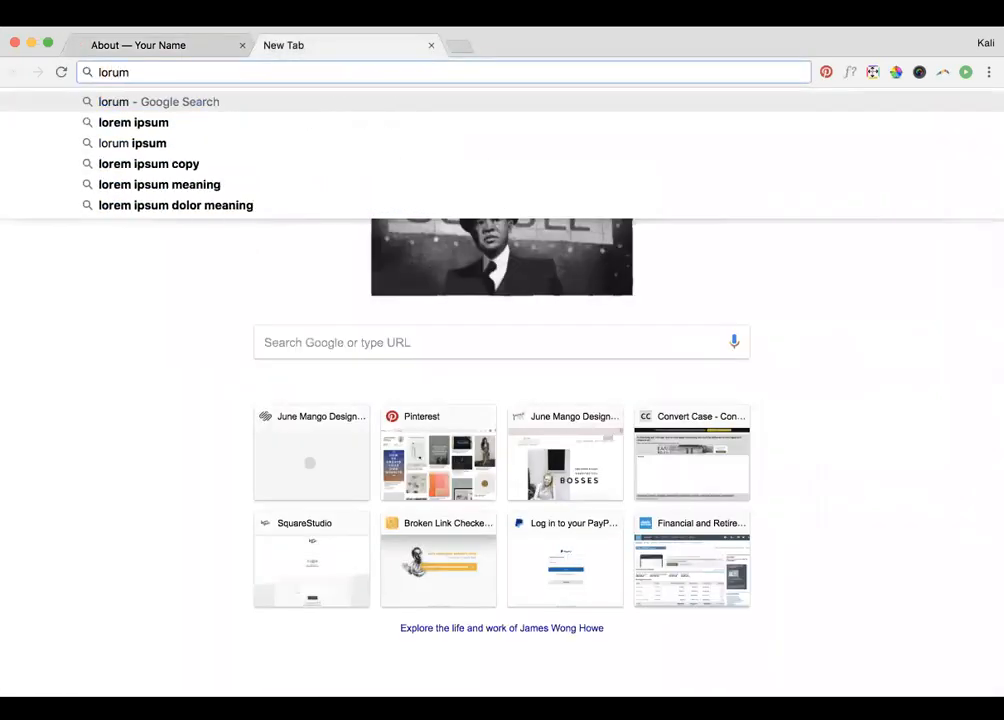
key(Down)
key(Return)
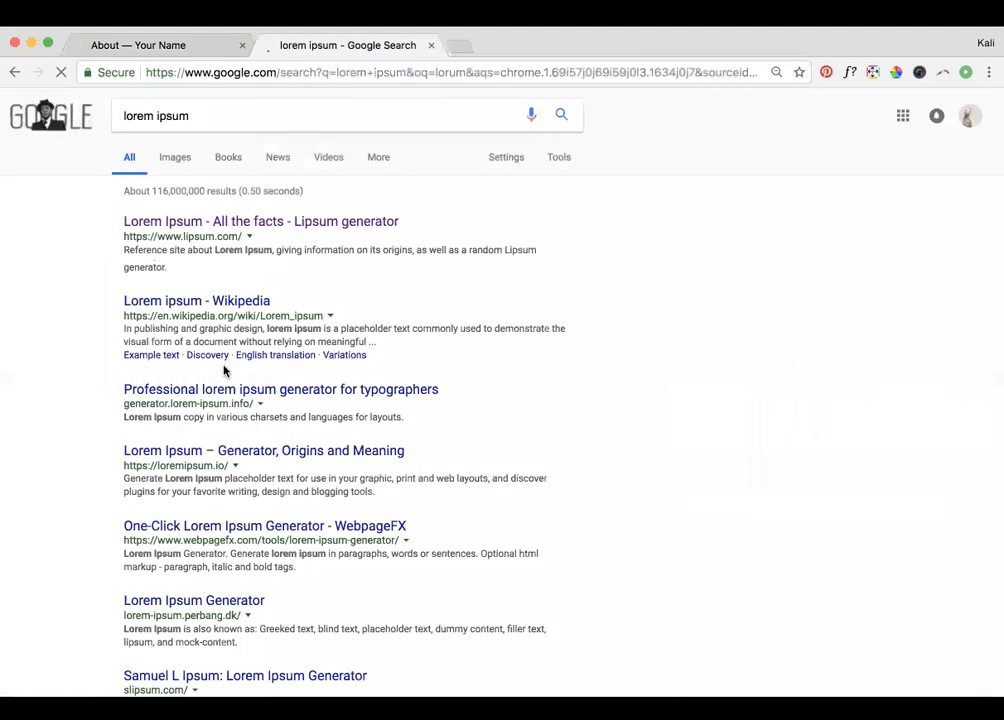
scroll(253, 370, down, 2)
scroll(240, 300, up, 2)
Step: Open lipsum.com and select the standard Lorem Ipsum passage used since the 1500s
click(229, 222)
scroll(341, 378, down, 15)
drag(129, 277, 325, 327)
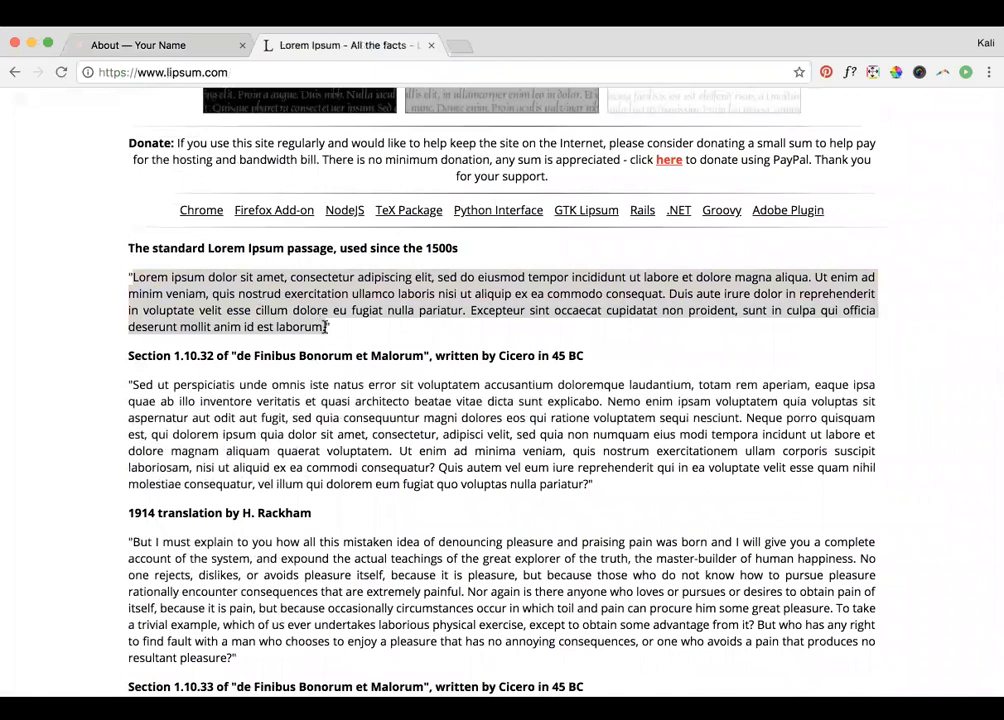
Step: Return to the About page, apply the coconut image block and place the cursor in the text block beneath it
click(140, 46)
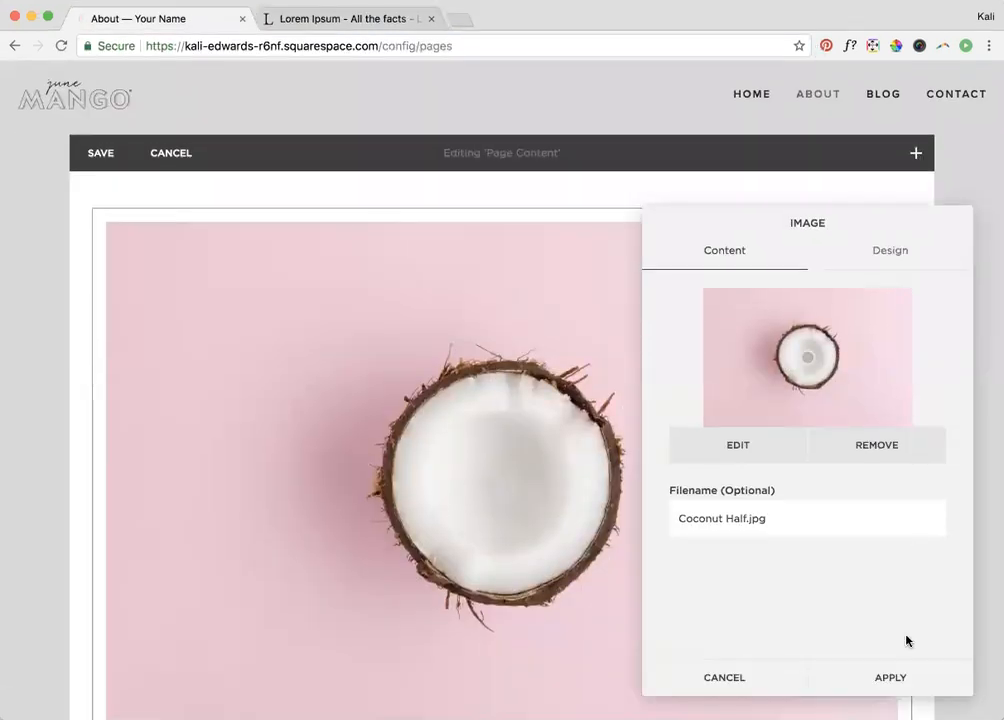
click(876, 697)
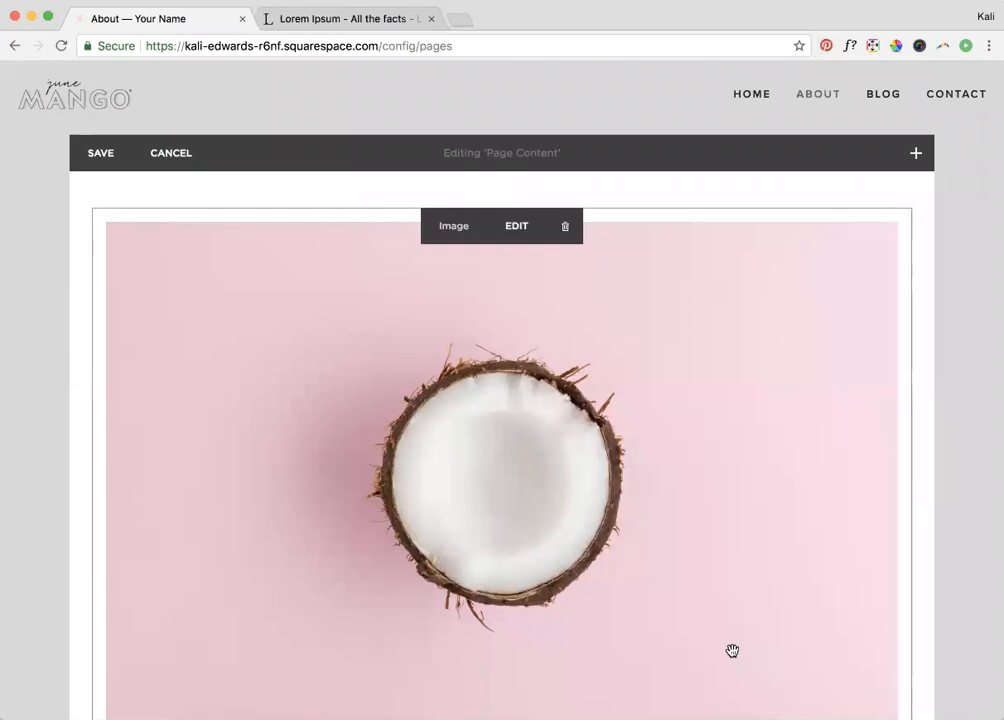
scroll(732, 651, down, 5)
click(218, 520)
Step: Insert "Importing WordPress Posts and Pages" into the text block and undo the insertion
text(Importing WordPress Posts and Pages)
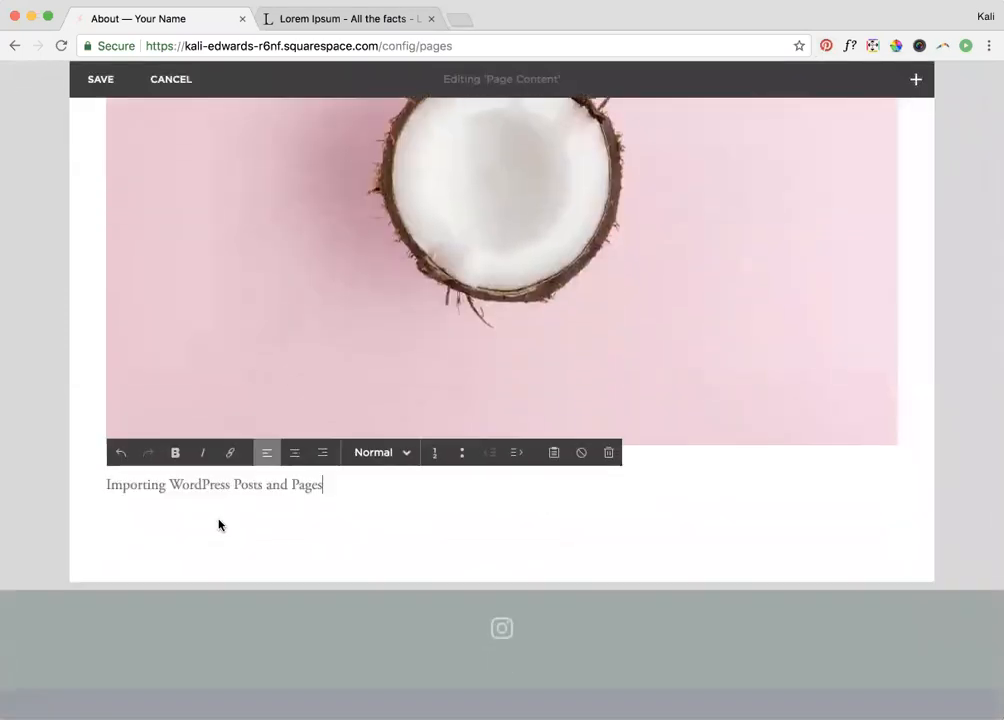
key(super+z)
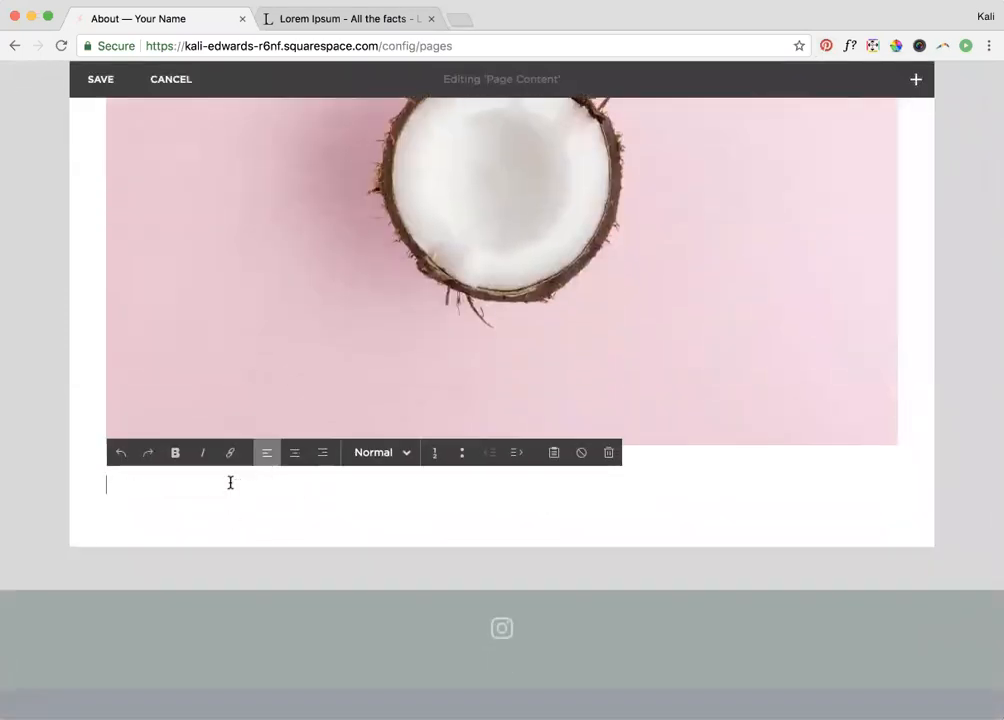
Step: Copy the standard Lorem Ipsum passage from lipsum.com, without its quotation marks
click(300, 19)
click(333, 319)
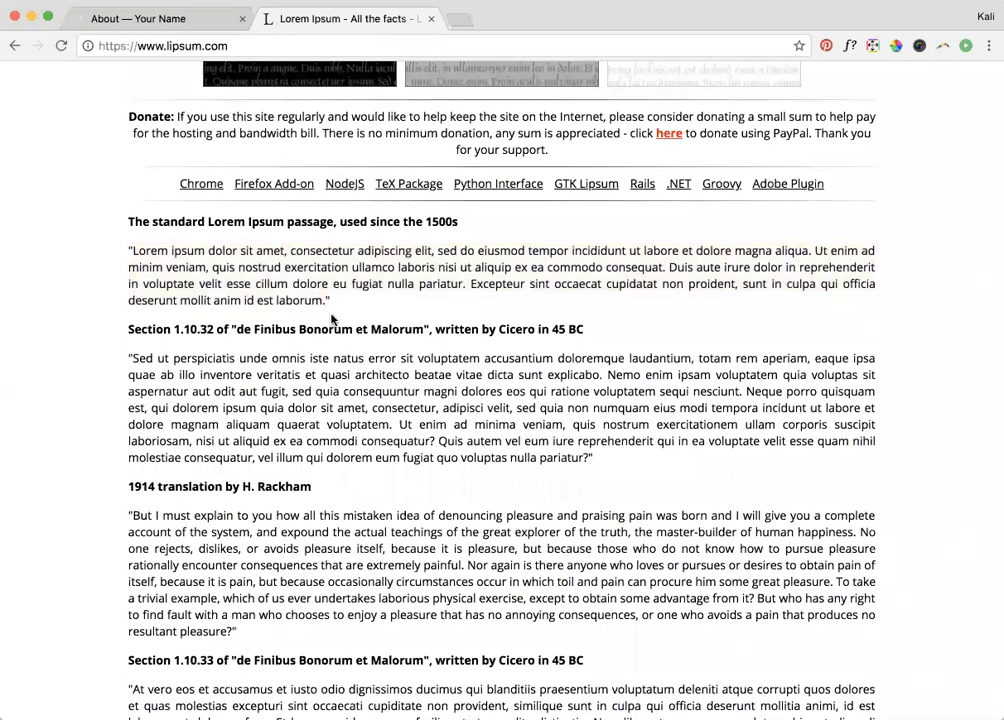
drag(326, 302, 140, 257)
key(ctrl+c)
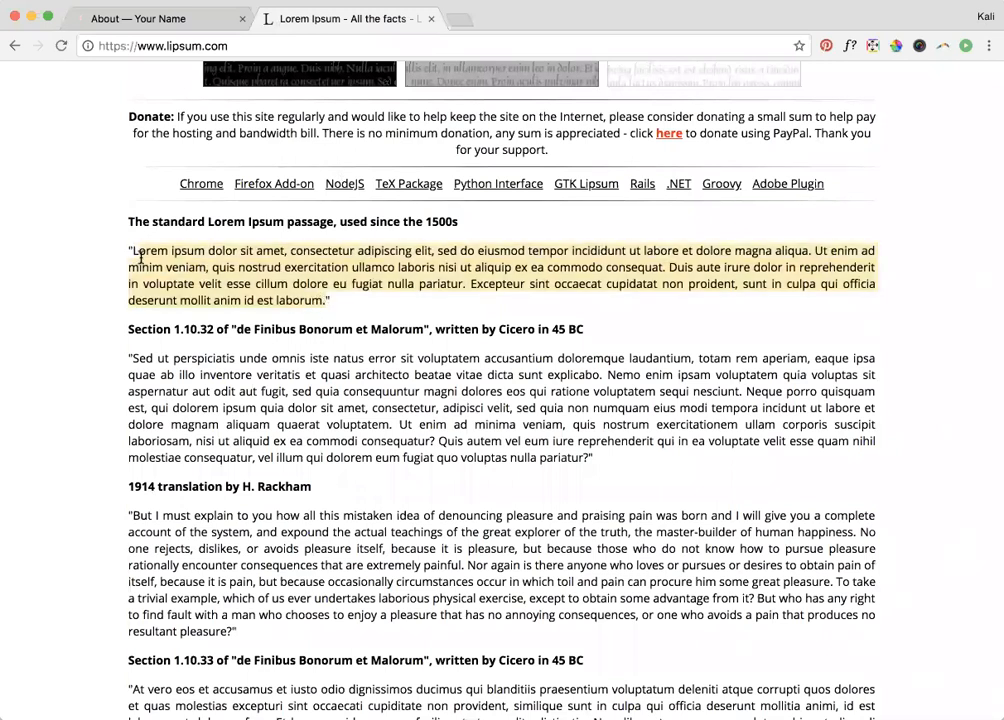
Step: Paste the Lorem Ipsum passage into the About page's text block beneath the image and center it
click(105, 21)
key(ctrl+v)
click(307, 453)
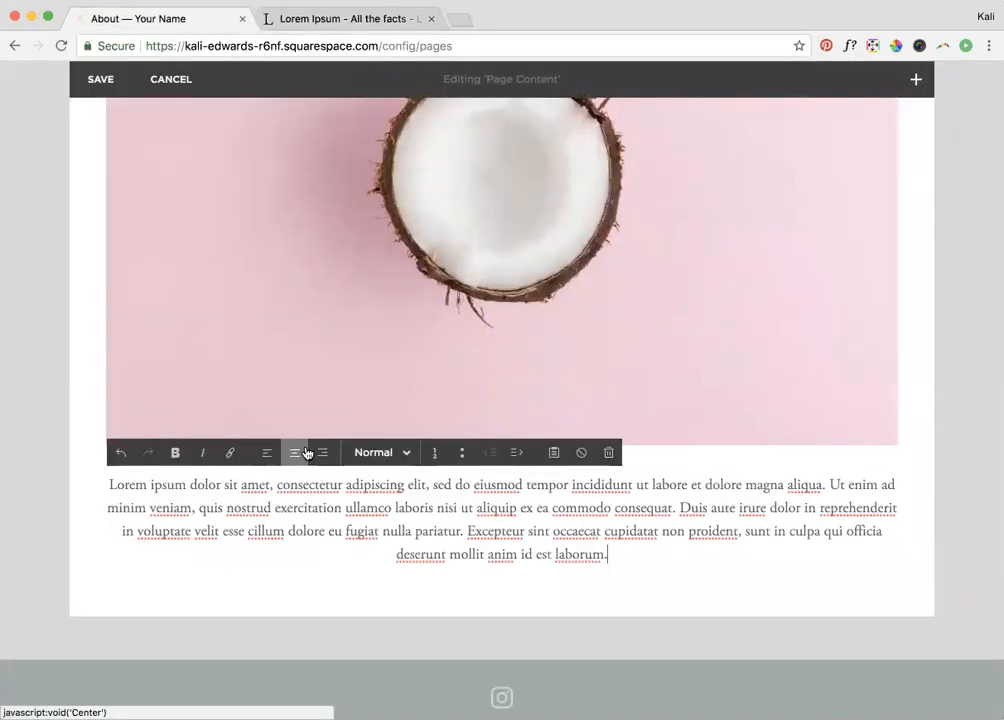
Step: Add a button block beneath the paragraph, keeping the Learn More text and Medium size
scroll(325, 359, up, 3)
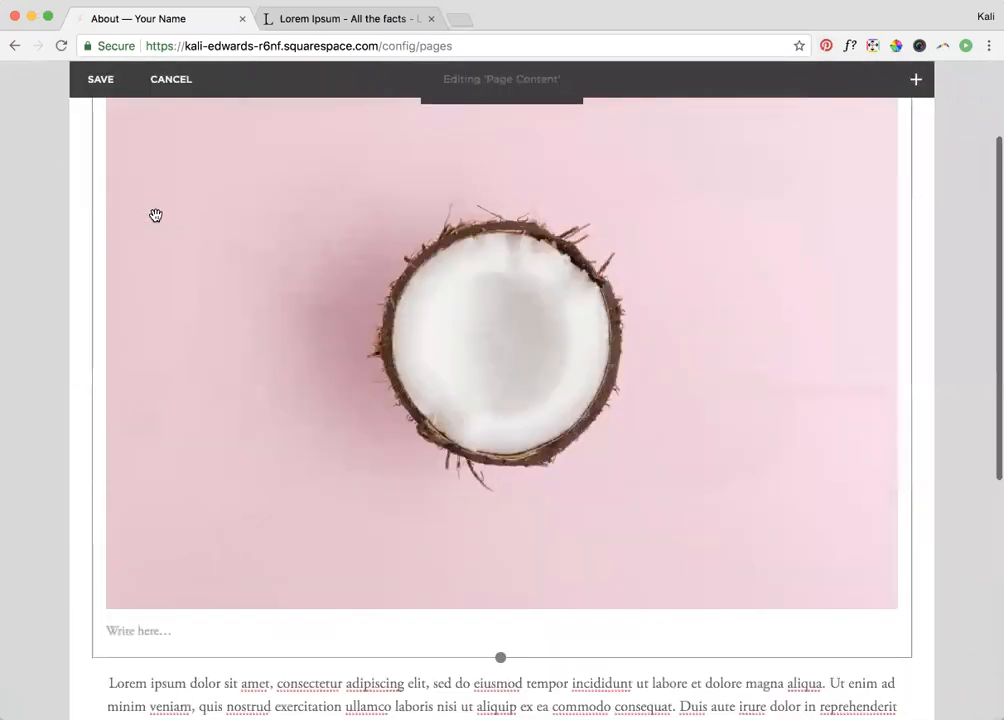
scroll(156, 216, down, 5)
click(94, 403)
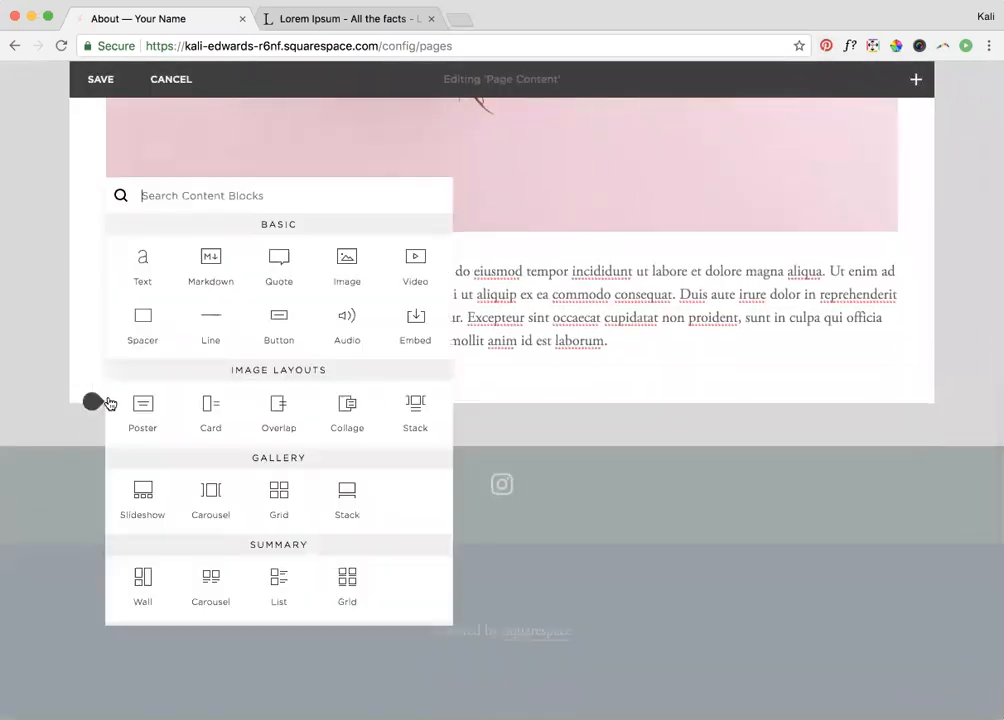
click(279, 320)
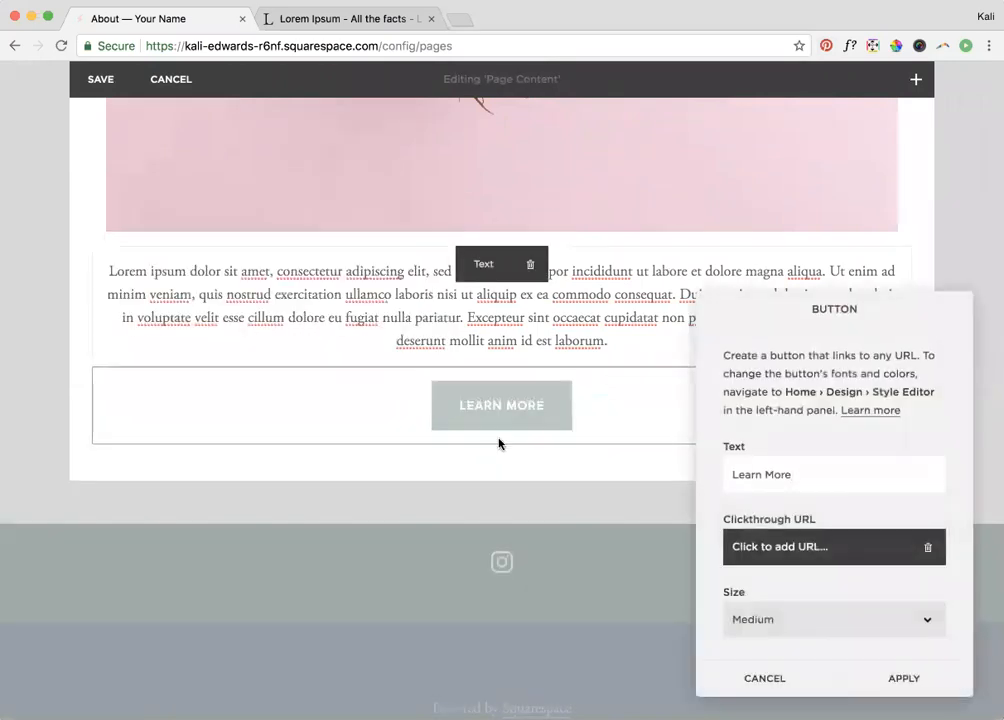
click(890, 674)
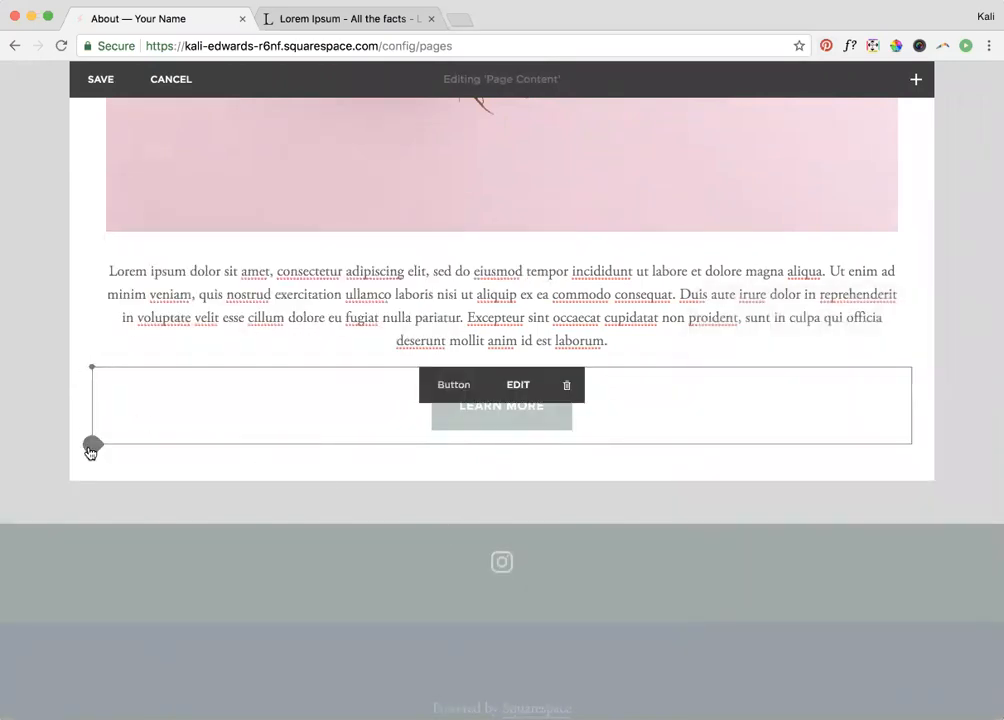
Step: Add an image block beneath the Learn More button, upload the pink heart image and apply it
click(91, 447)
click(341, 324)
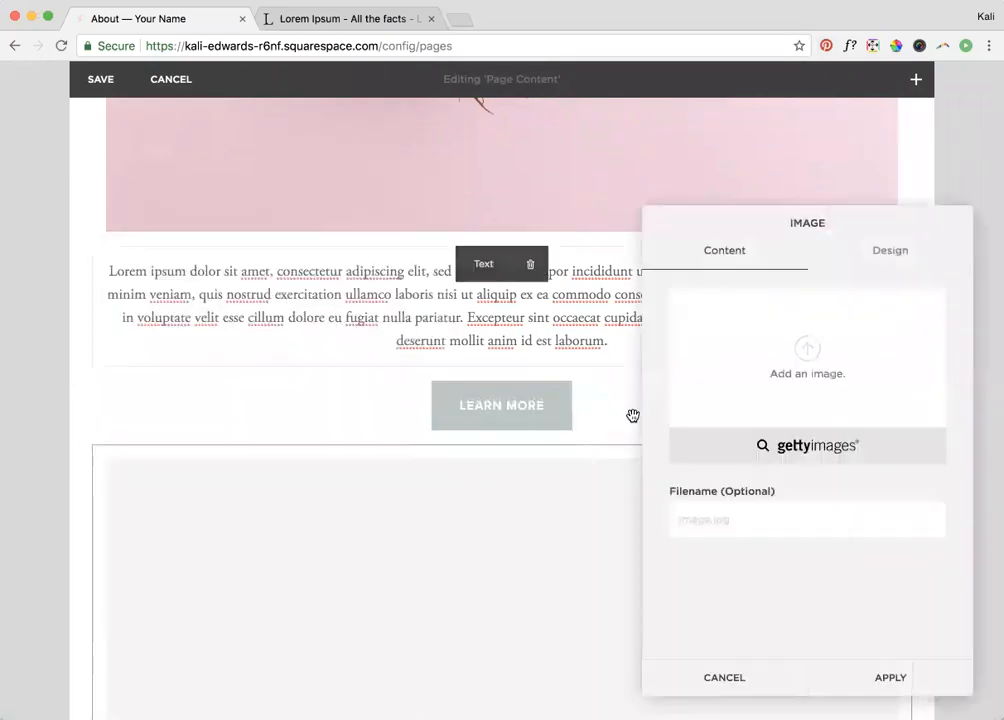
click(827, 390)
click(421, 250)
click(756, 357)
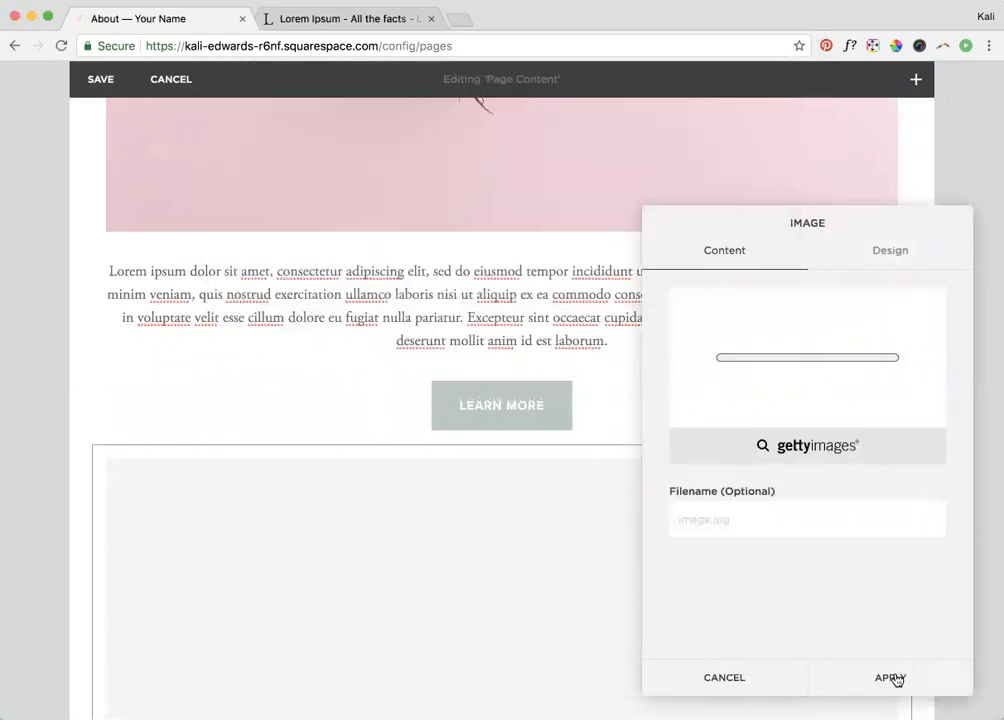
click(892, 677)
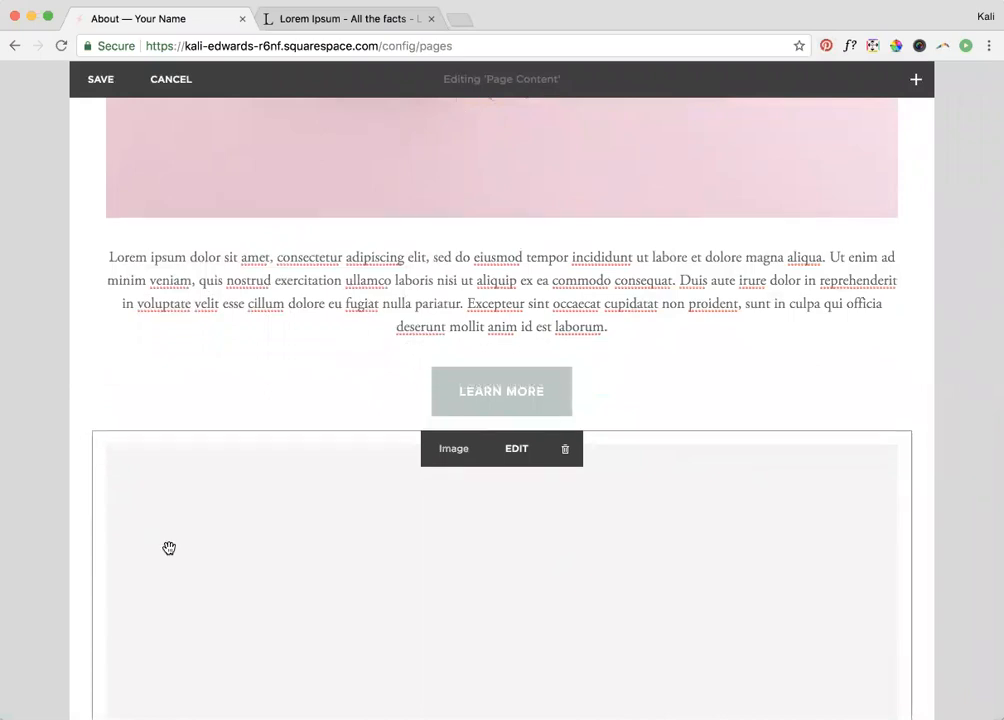
Step: Add a form block beneath the heart image, keeping the Name, Email Address, Subject and Message fields
scroll(169, 548, down, 5)
scroll(164, 522, up, 2)
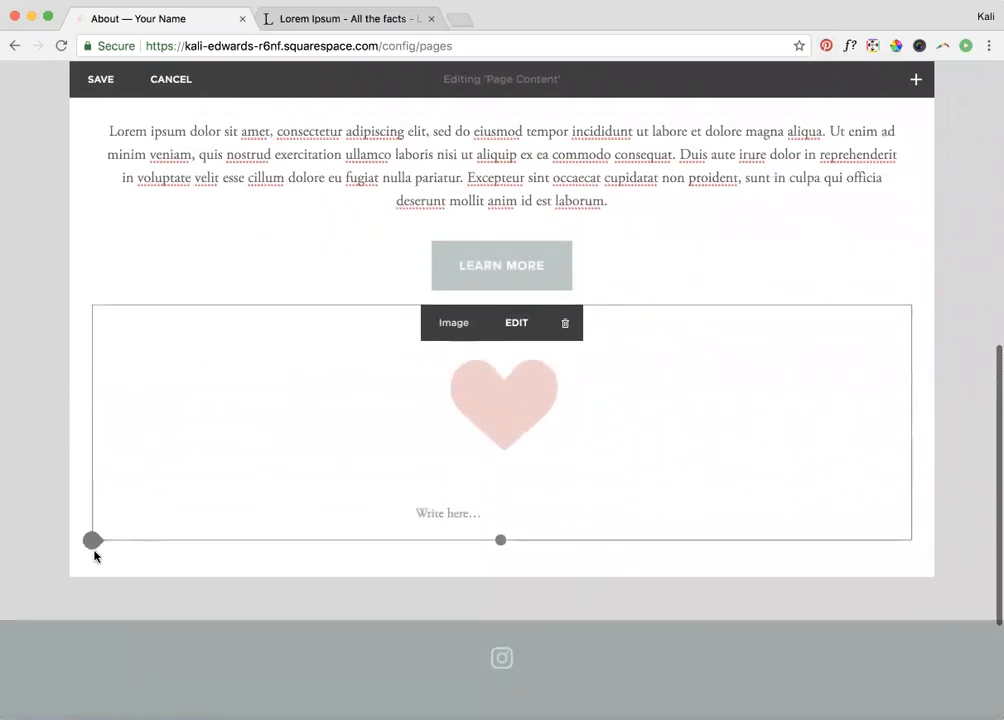
click(92, 540)
scroll(336, 515, down, 3)
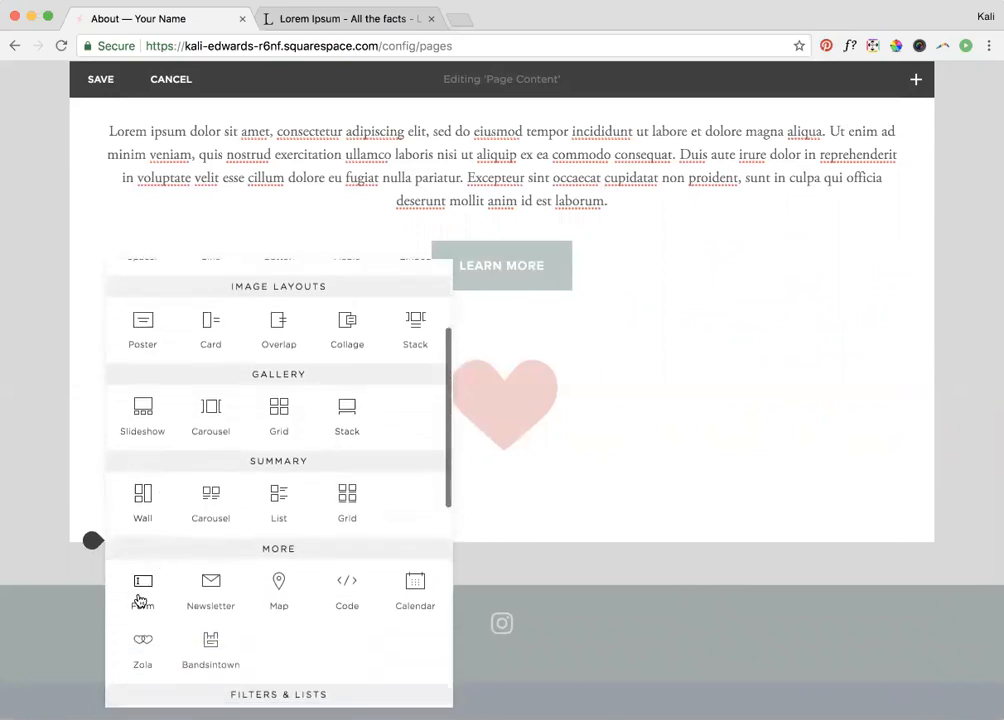
click(141, 598)
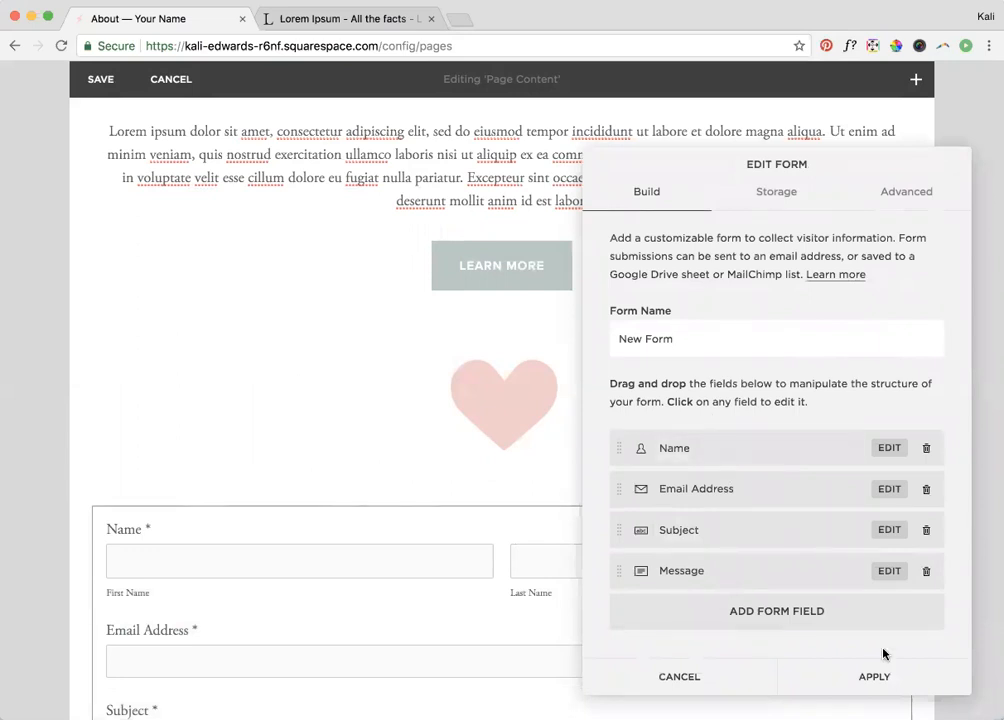
click(872, 672)
scroll(288, 289, down, 3)
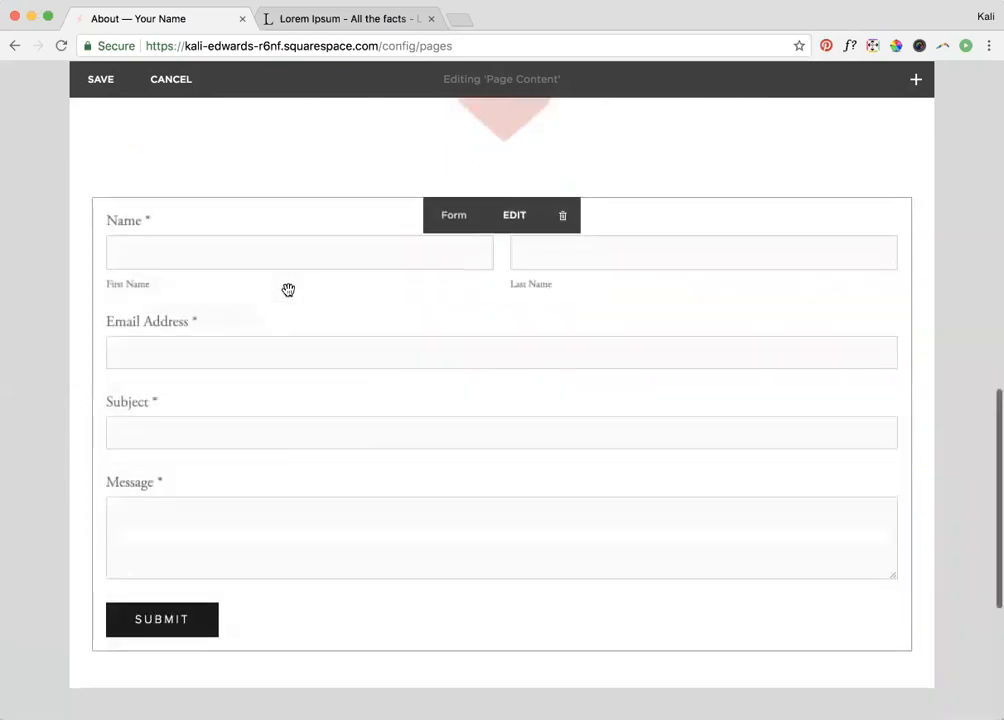
Step: Save the About page's content and look over the saved page
scroll(288, 289, up, 10)
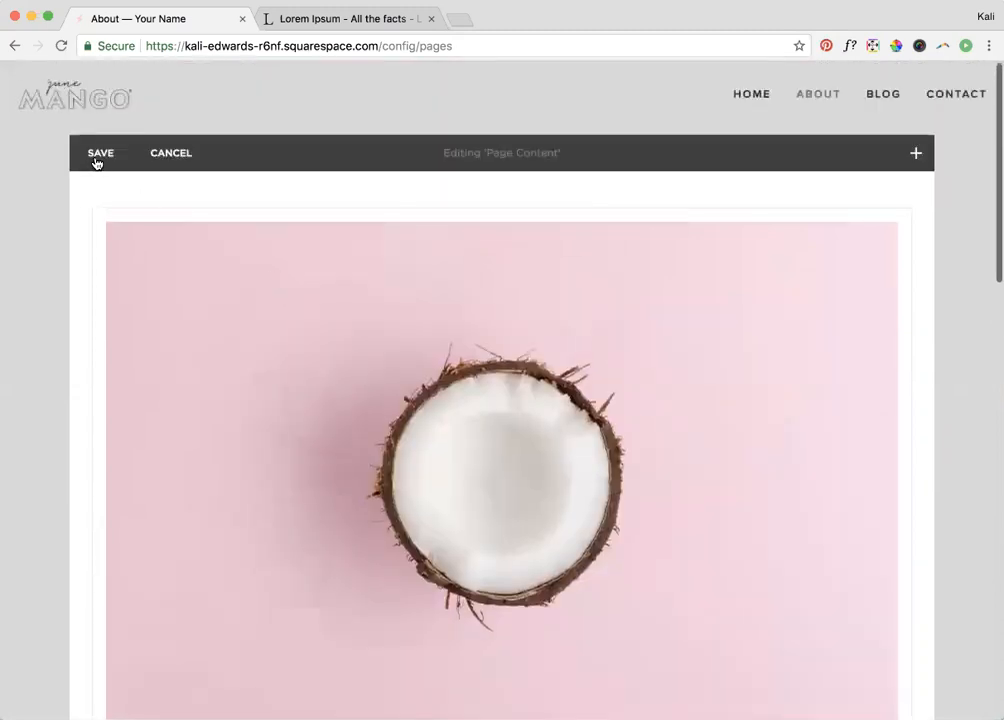
click(96, 158)
scroll(507, 399, down, 3)
scroll(508, 400, up, 3)
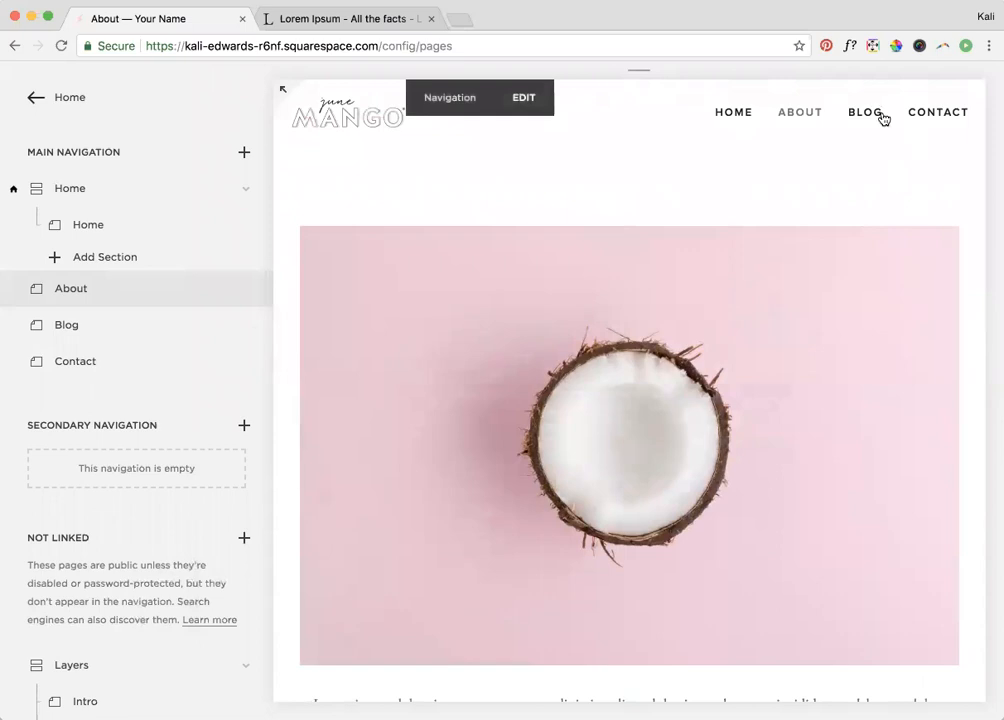
scroll(598, 318, down, 3)
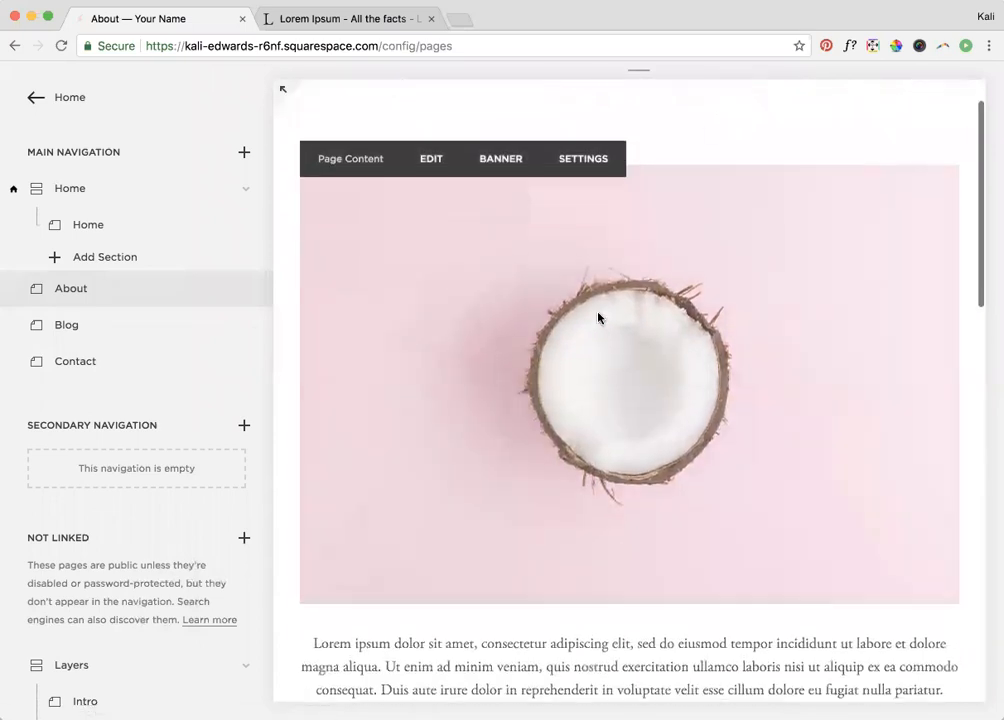
scroll(482, 459, down, 2)
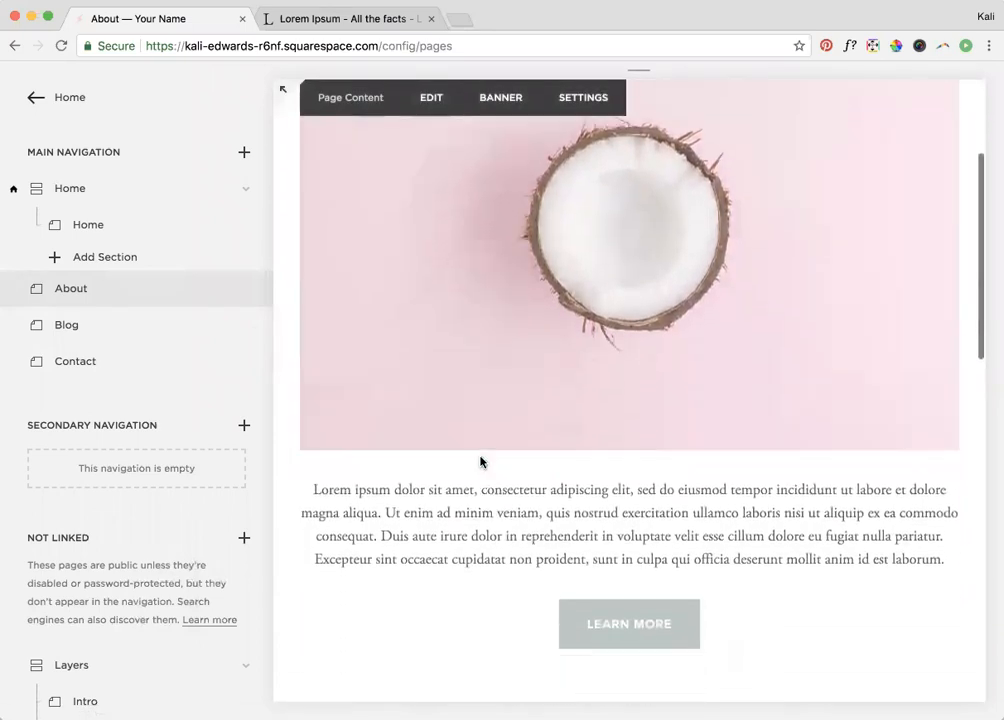
scroll(432, 432, up, 5)
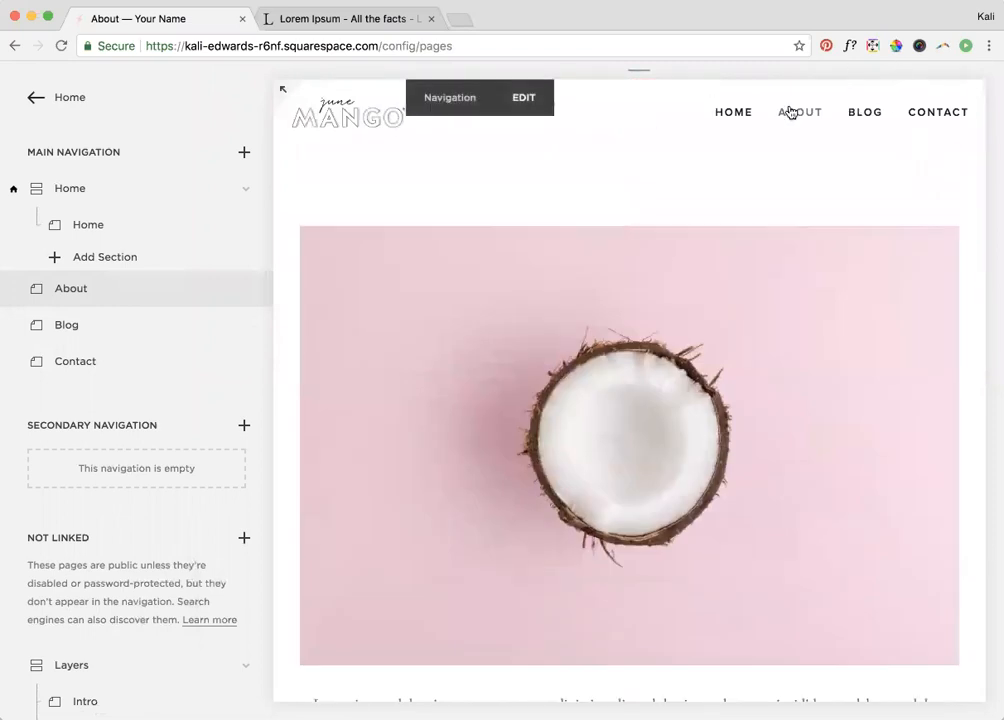
Step: Move the Home, Blog, Contact and About pages from Main Navigation to the Not Linked section
drag(83, 196, 128, 612)
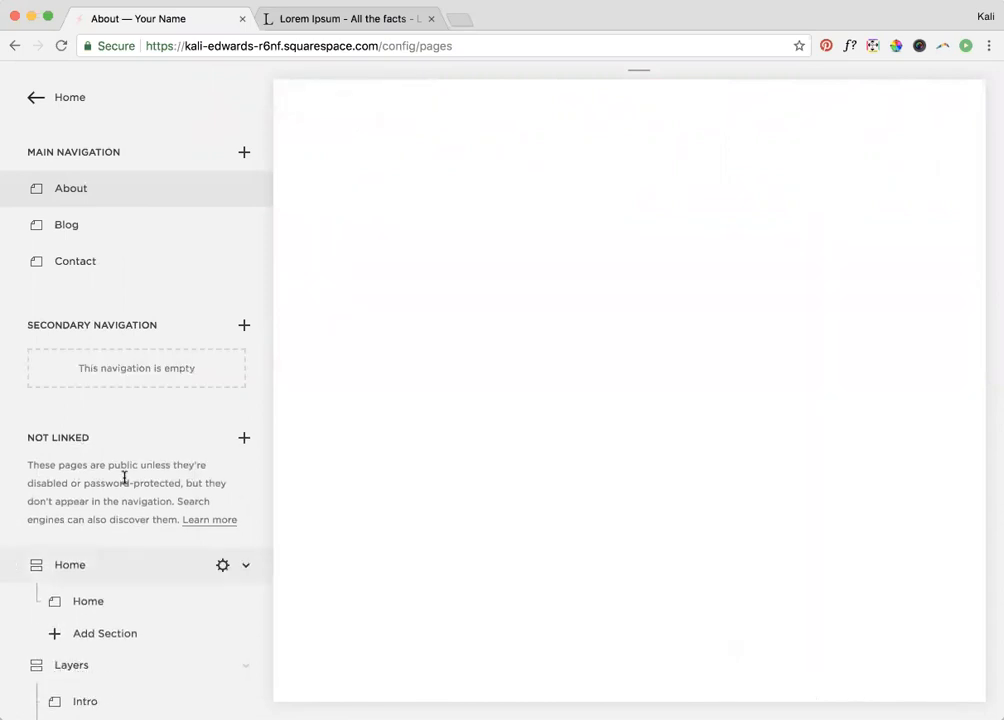
drag(96, 222, 83, 515)
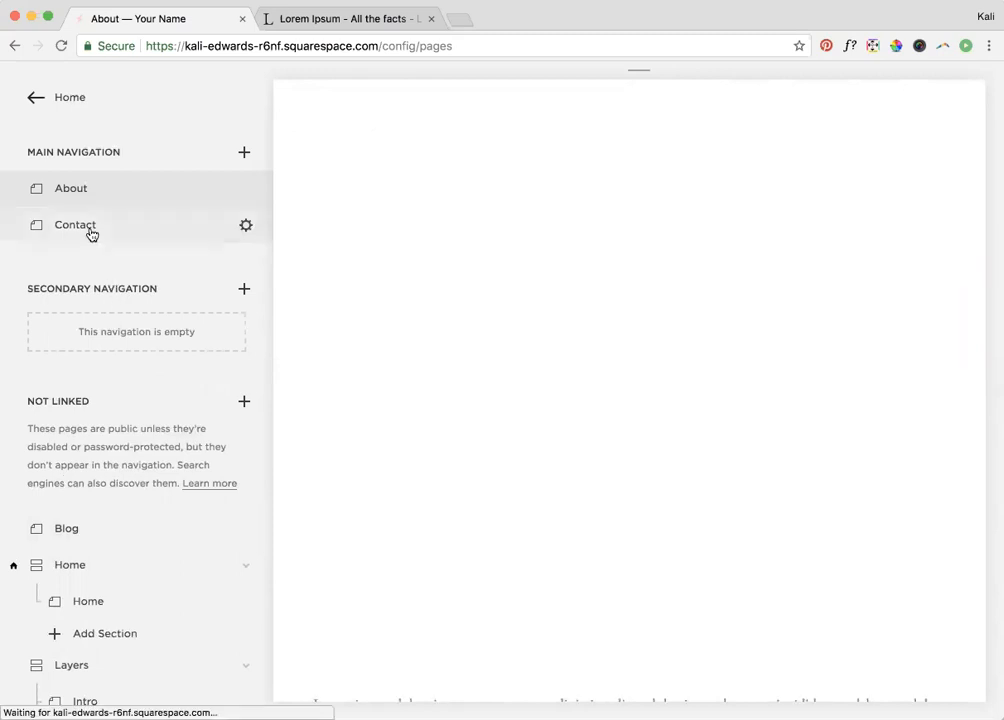
drag(91, 234, 81, 473)
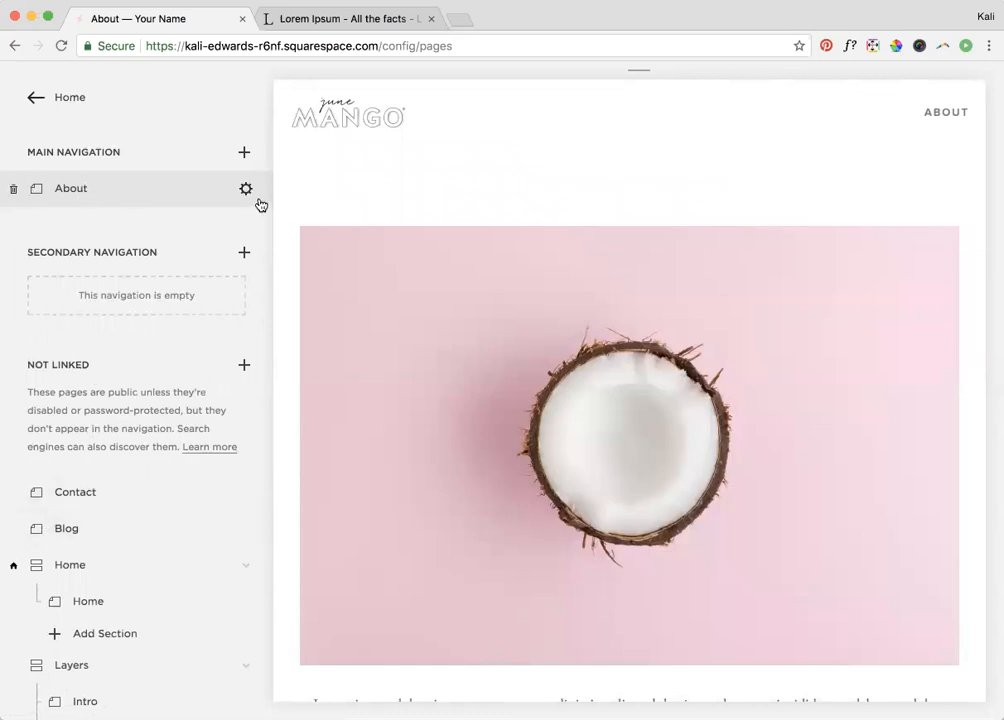
drag(71, 199, 75, 492)
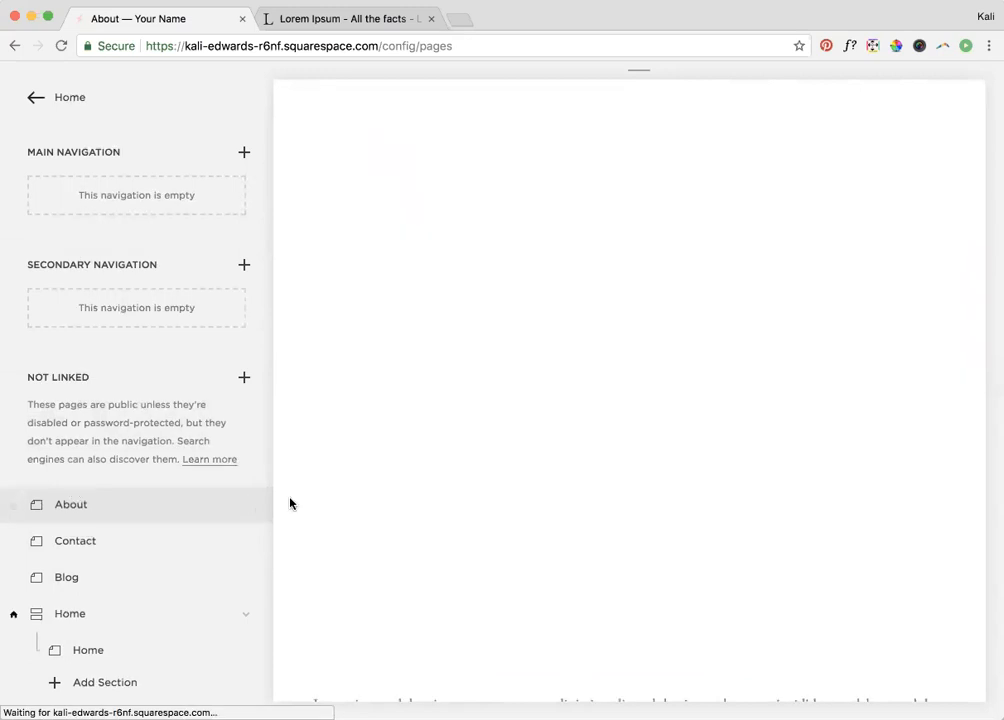
Step: Set the About page as the site's homepage, confirm the change and save its page settings
click(246, 505)
scroll(754, 253, down, 5)
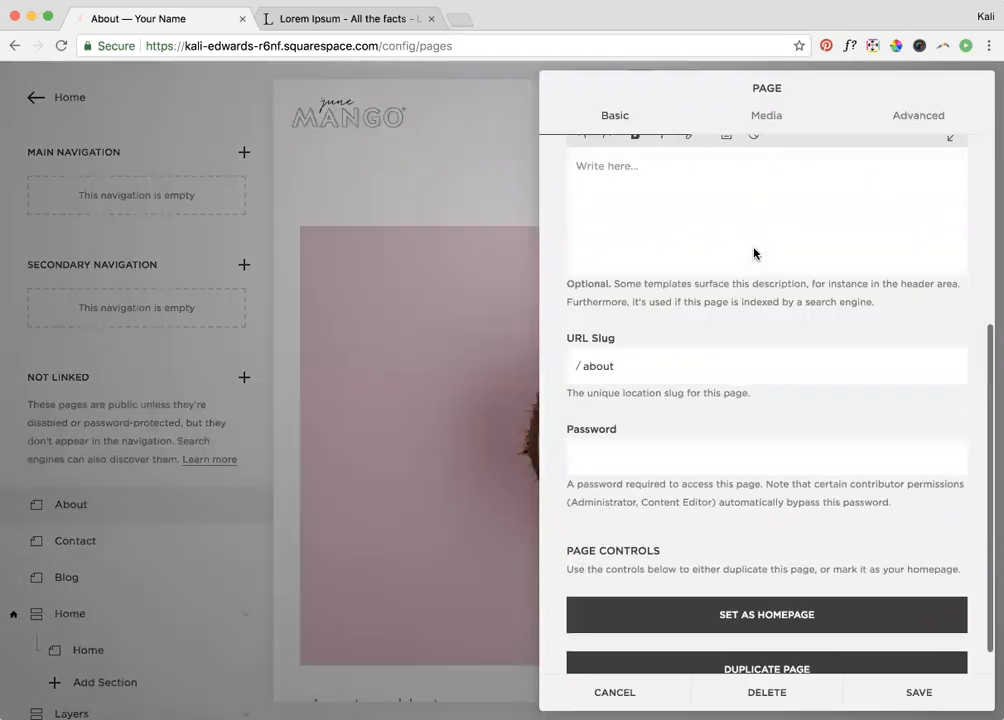
click(761, 582)
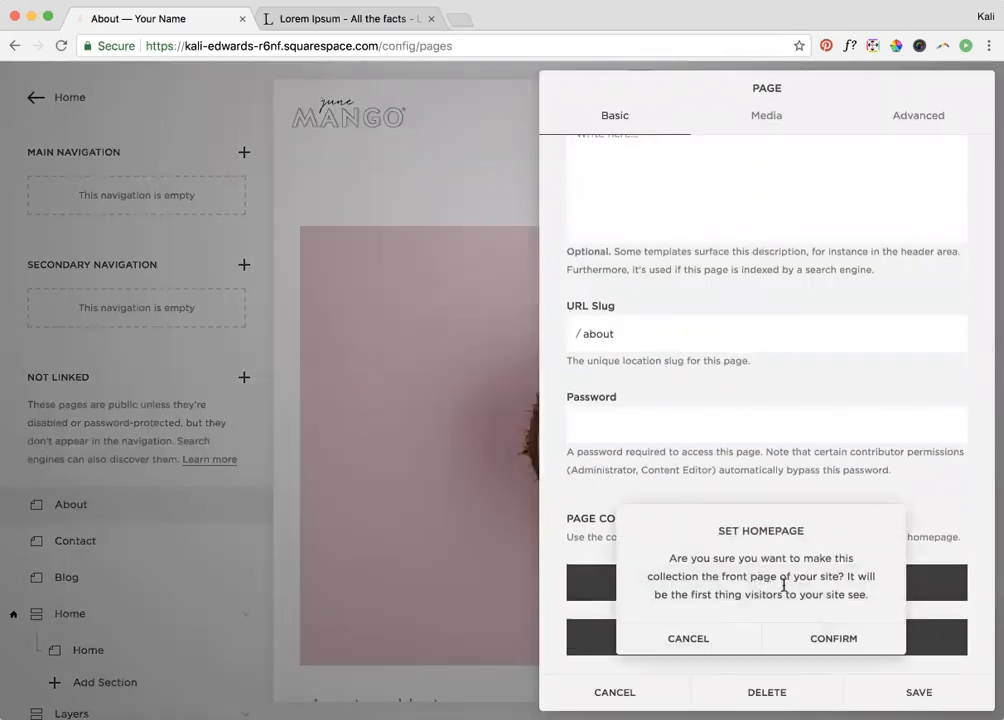
click(818, 640)
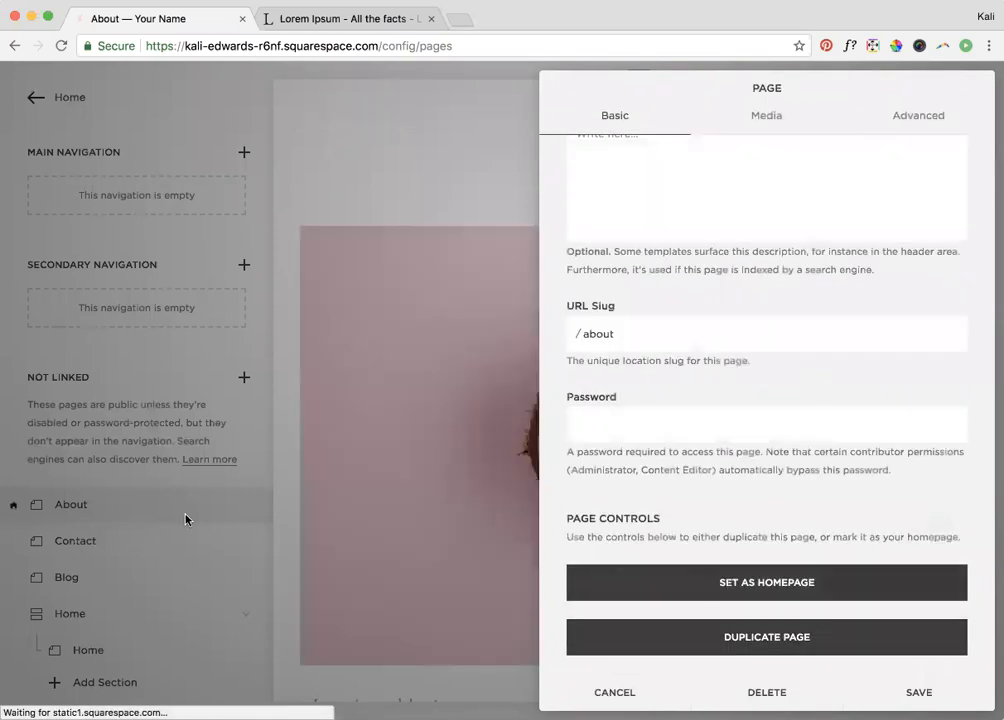
click(917, 692)
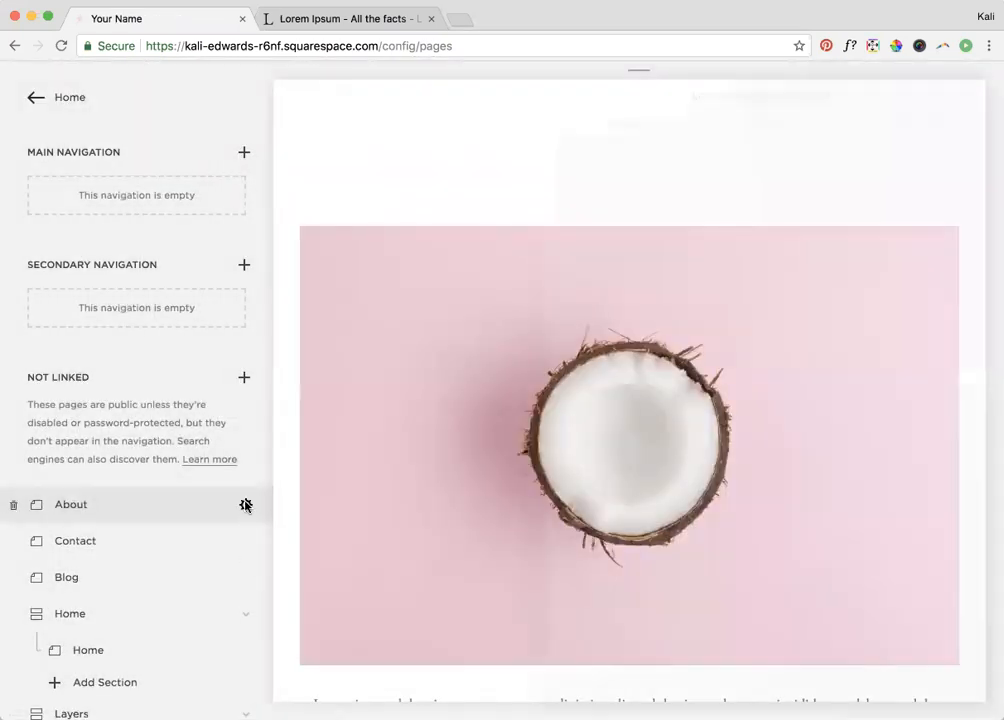
Step: Reopen the About page's settings to check its homepage control, and save them
click(246, 506)
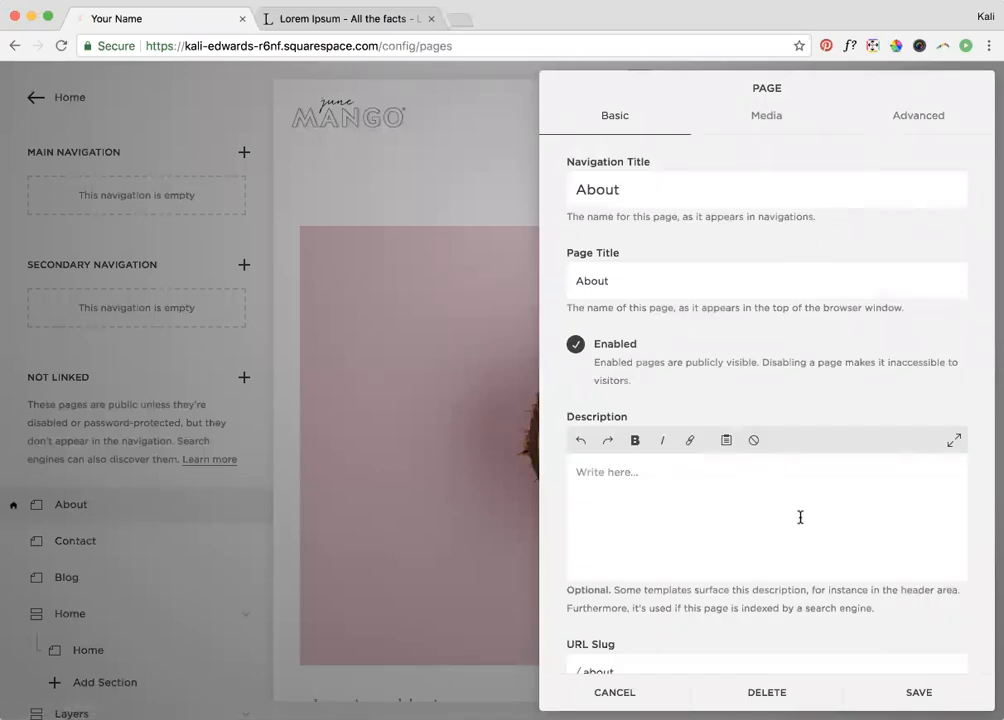
scroll(828, 618, down, 5)
click(757, 583)
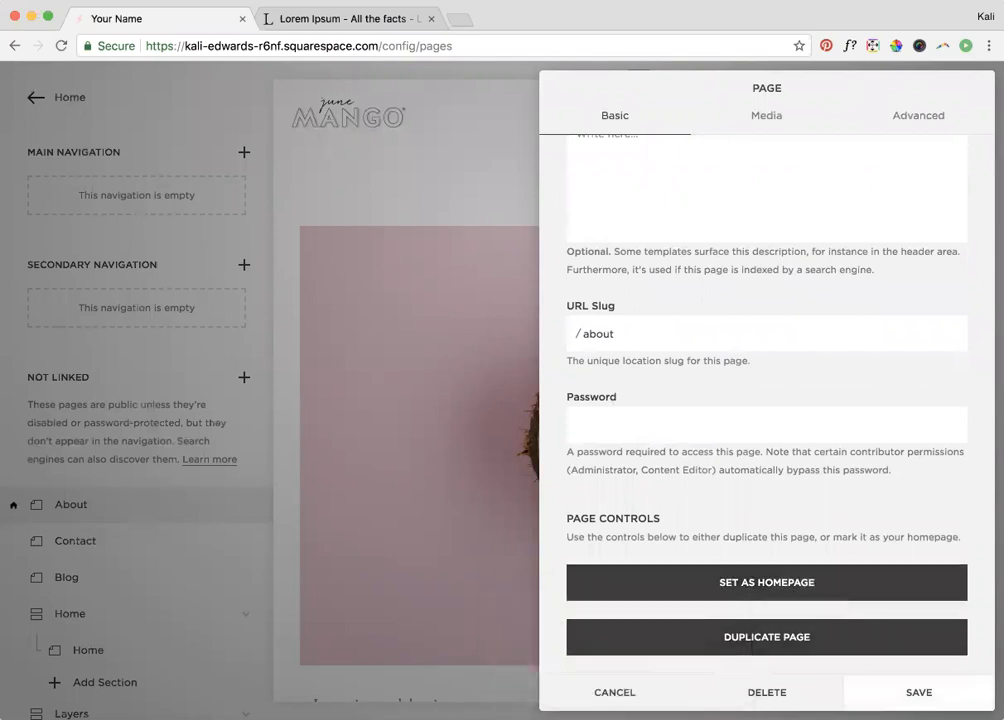
click(925, 690)
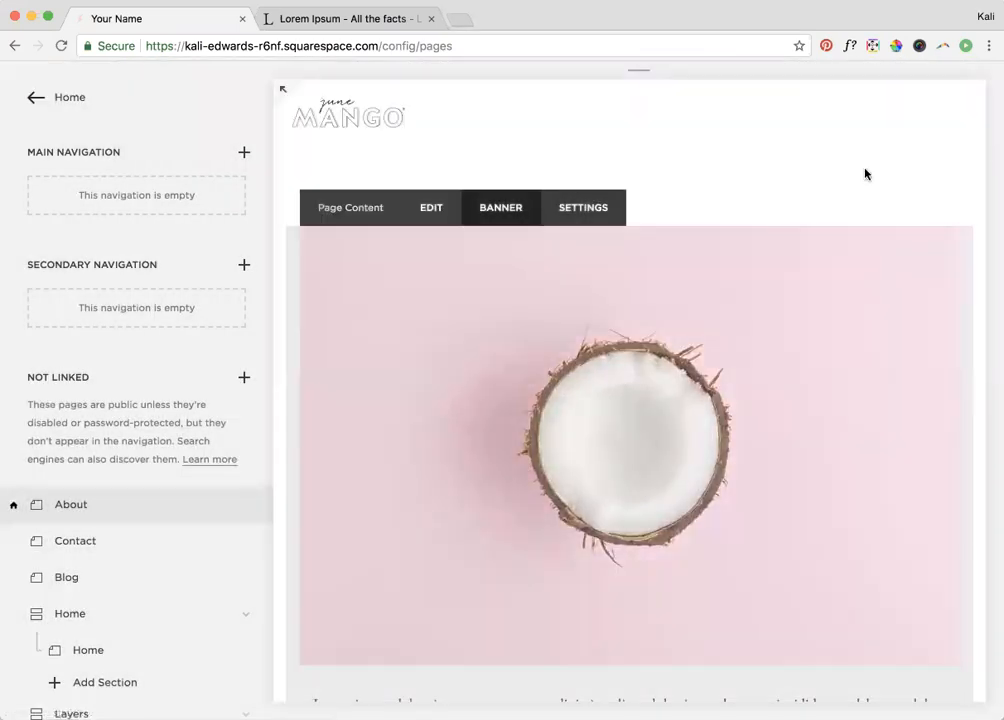
Step: Preview the new homepage full-screen and examine its whole layout from the header to the footer
click(283, 90)
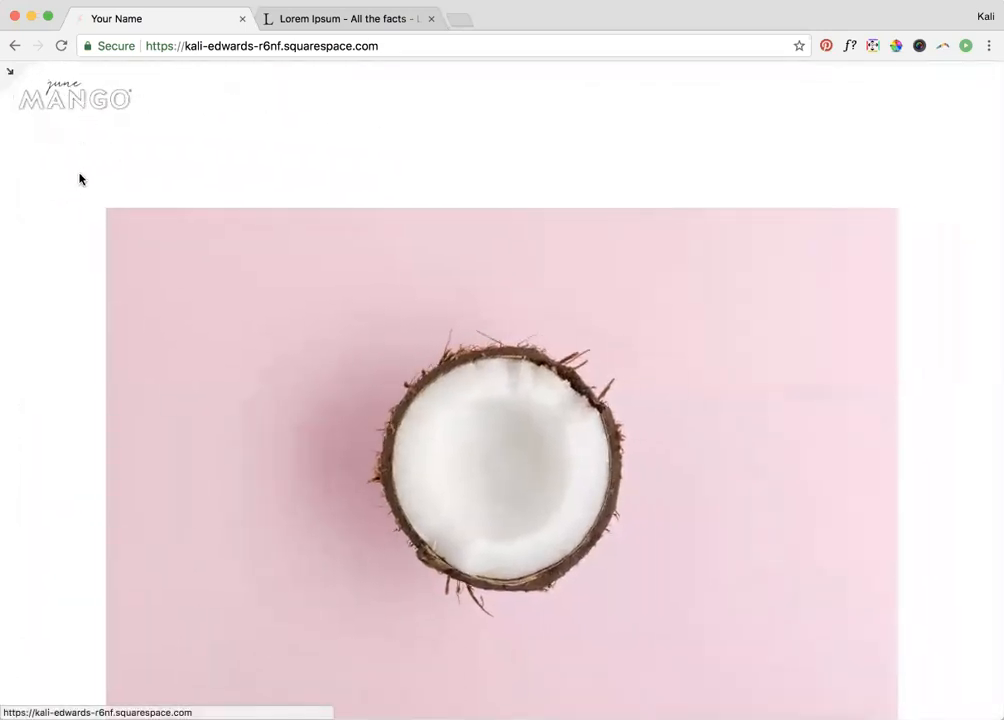
scroll(63, 285, down, 13)
scroll(63, 285, up, 10)
scroll(63, 287, up, 3)
scroll(80, 415, down, 5)
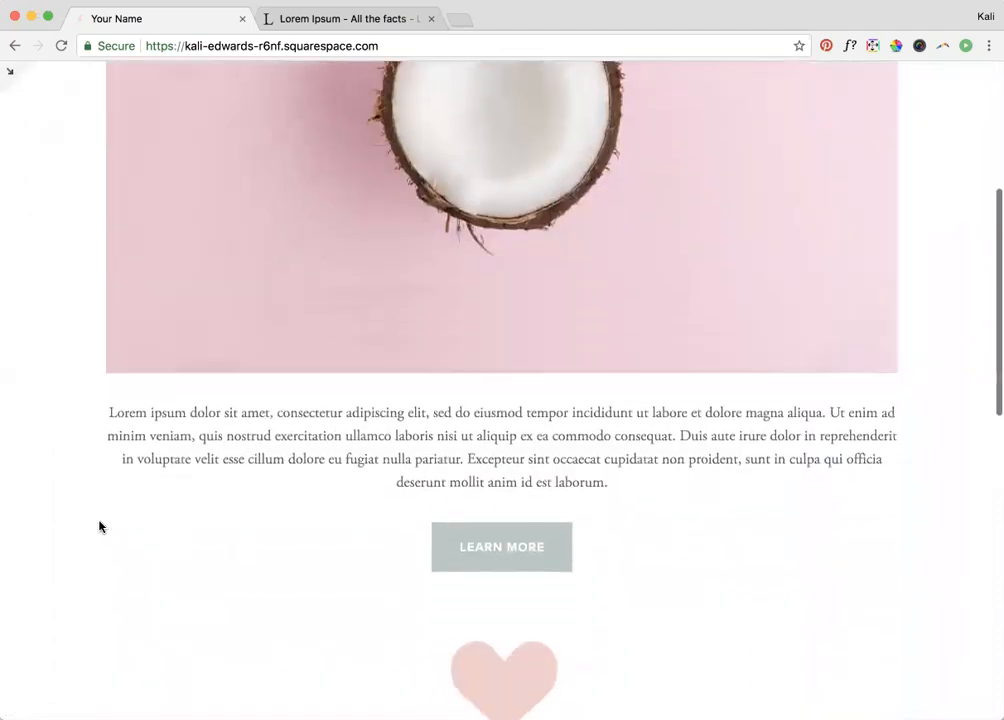
scroll(99, 527, down, 10)
scroll(99, 527, down, 1)
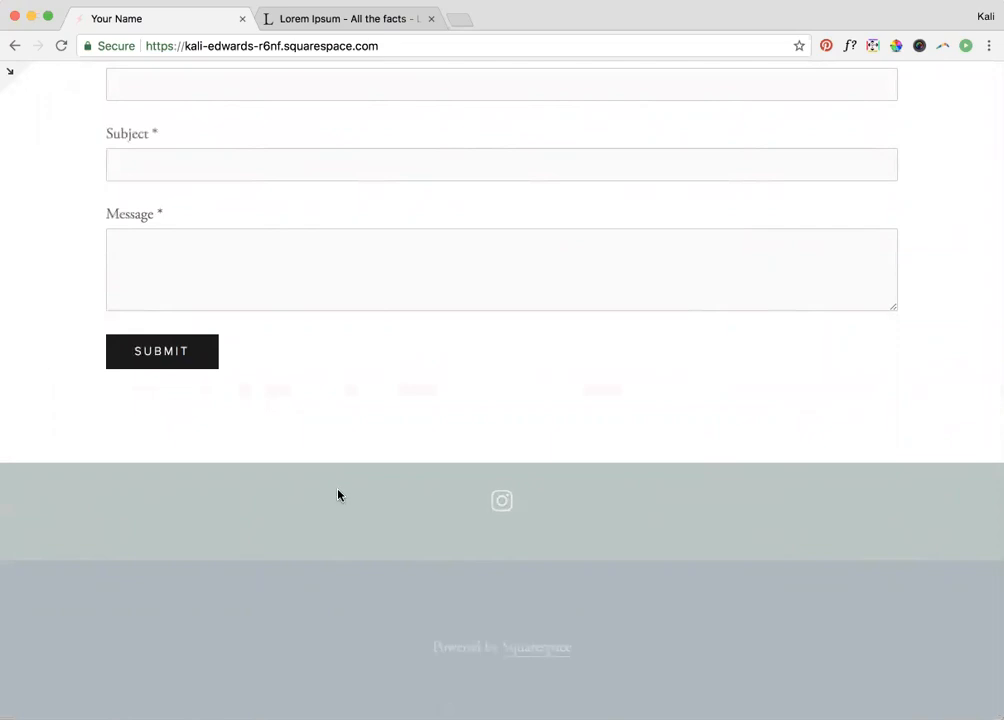
scroll(338, 493, up, 2)
scroll(338, 494, up, 1)
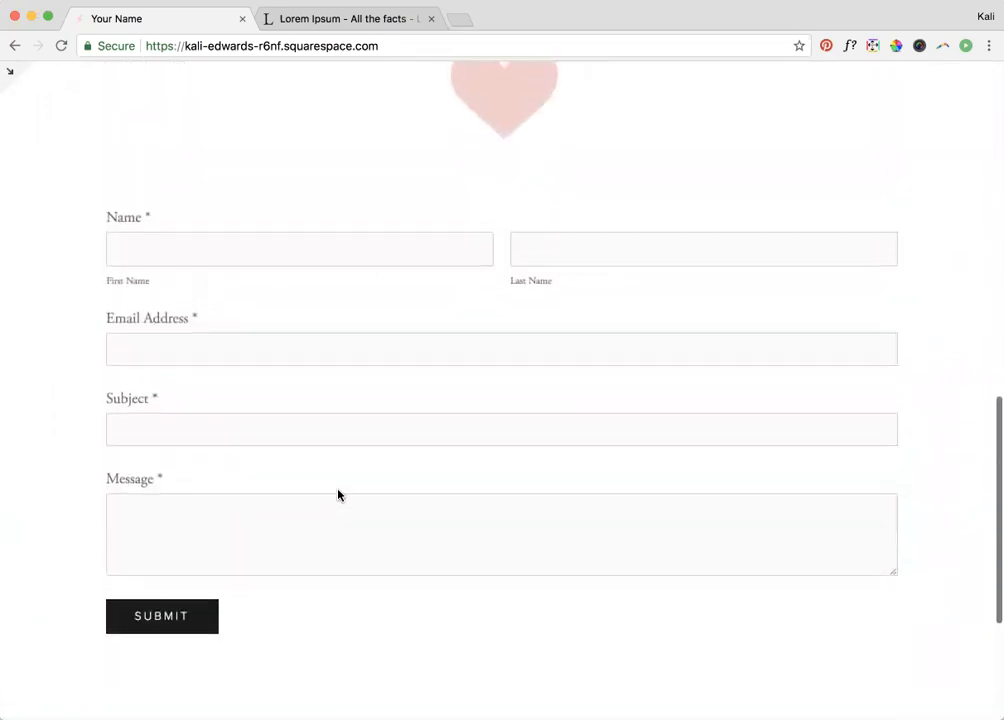
scroll(338, 494, up, 4)
scroll(338, 494, up, 6)
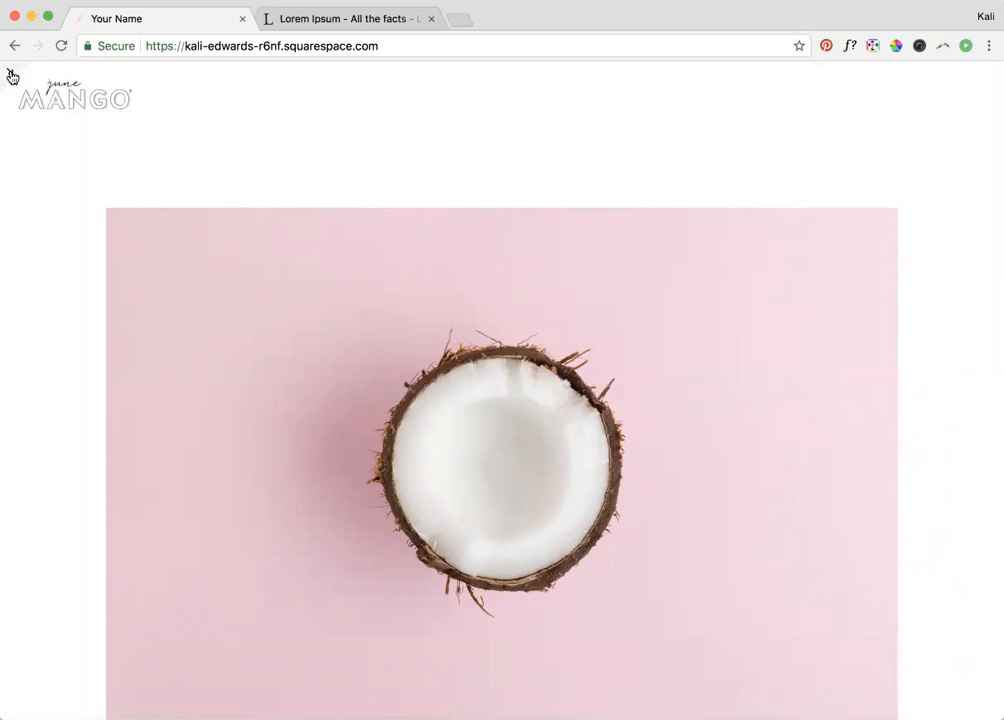
Step: Leave the full-screen preview and open the Contact page from the Not Linked section
click(12, 76)
scroll(40, 358, down, 3)
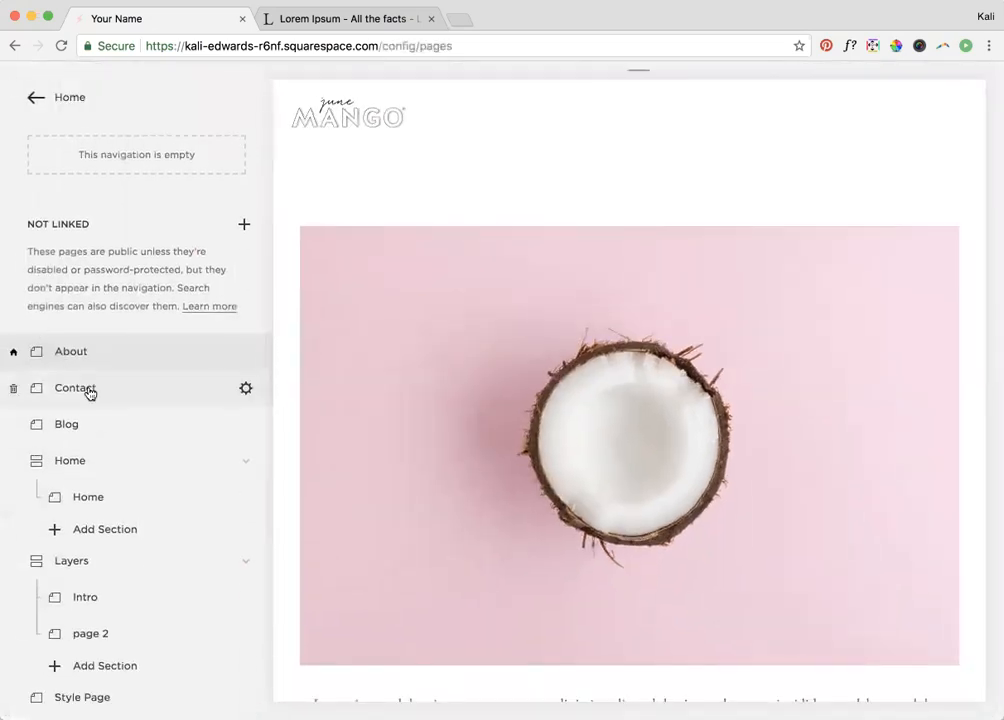
click(87, 390)
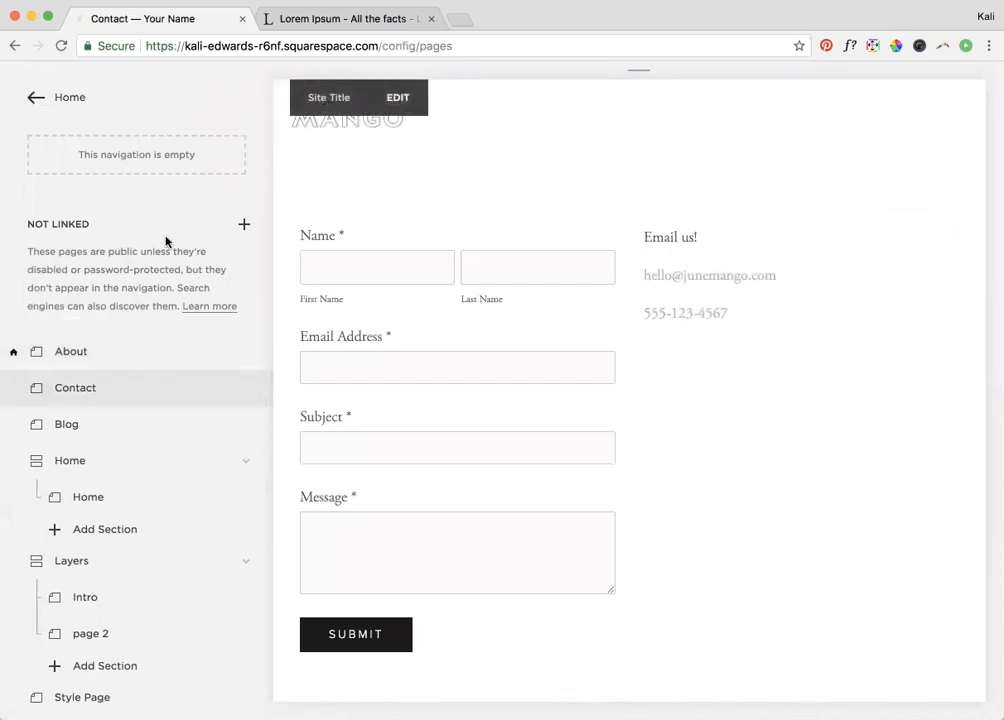
Step: Return to the About page and preview its content full-screen as a standalone page without navigation links
scroll(166, 240, up, 3)
scroll(87, 330, down, 1)
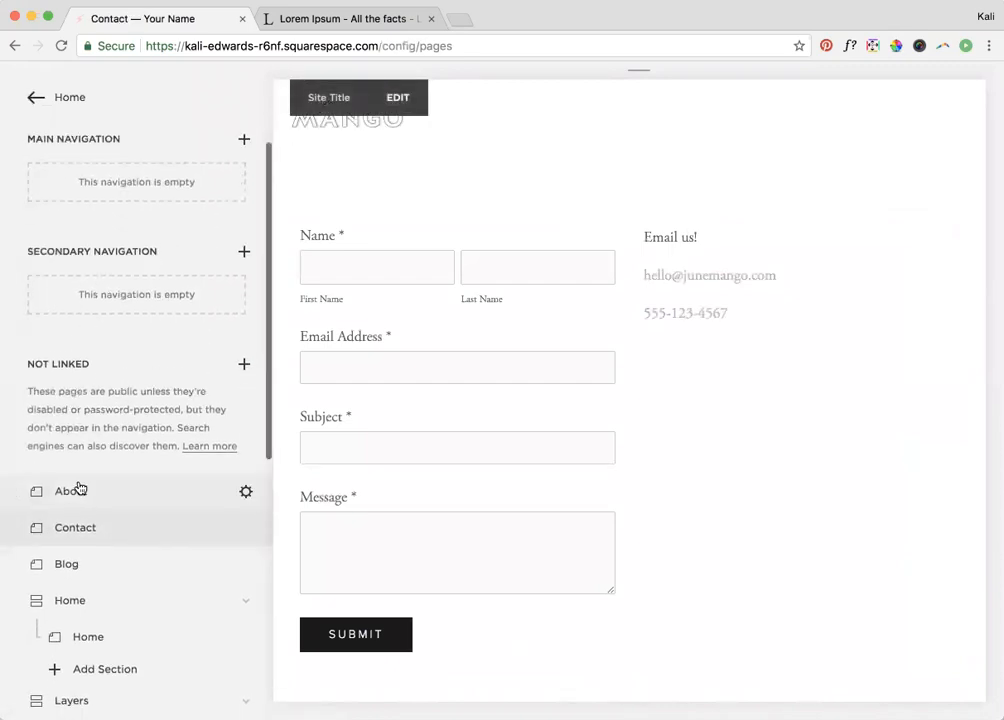
click(78, 486)
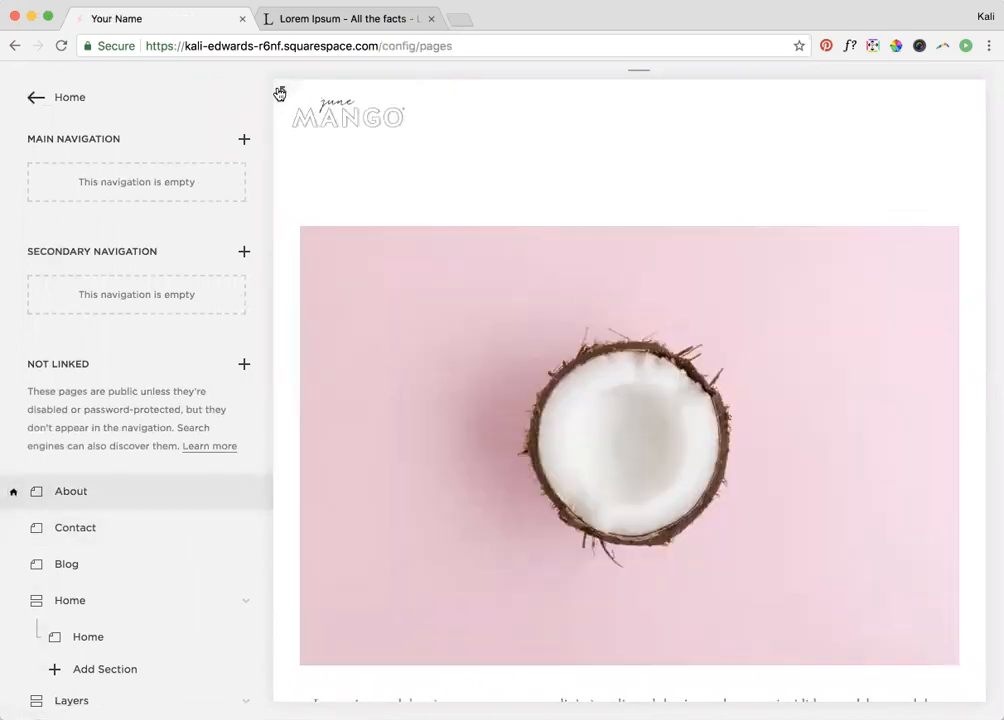
click(280, 94)
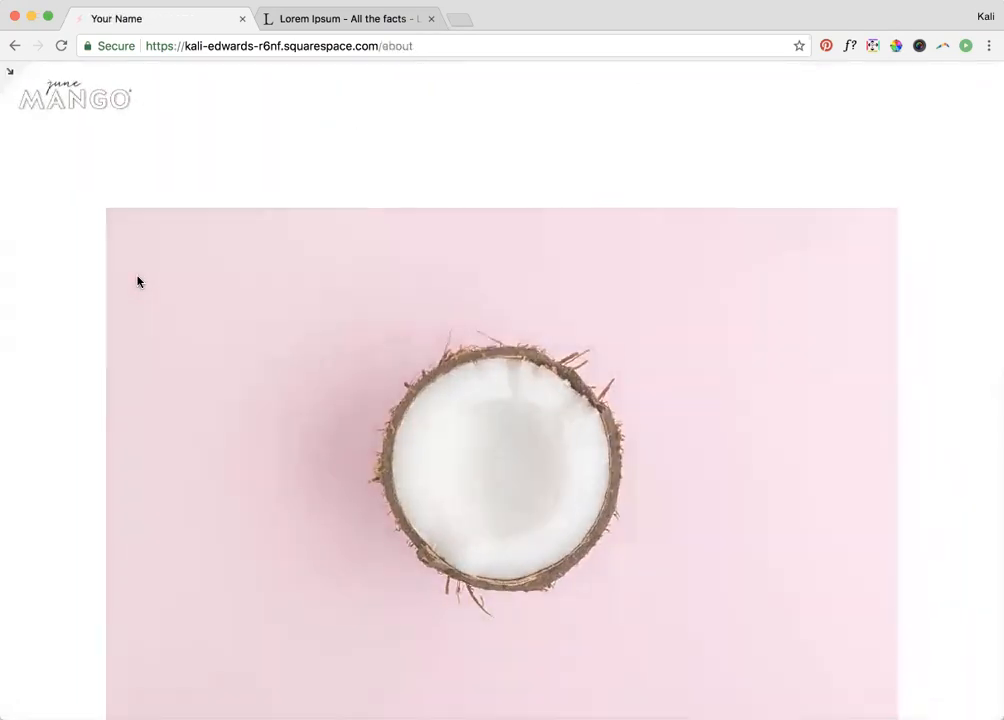
scroll(60, 399, down, 6)
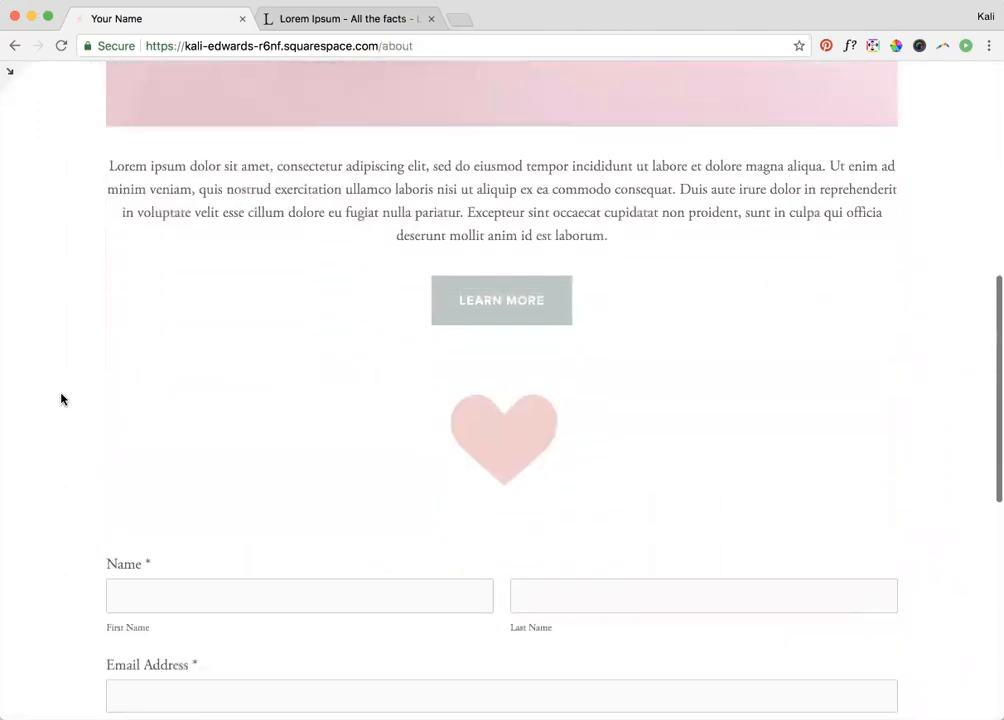
scroll(60, 399, up, 6)
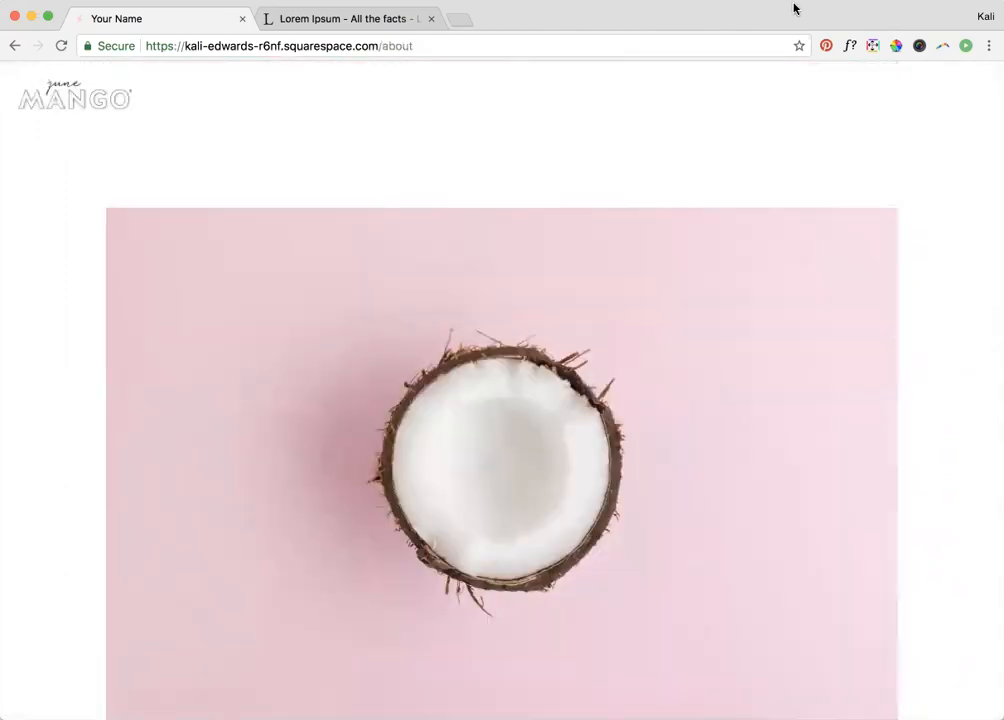